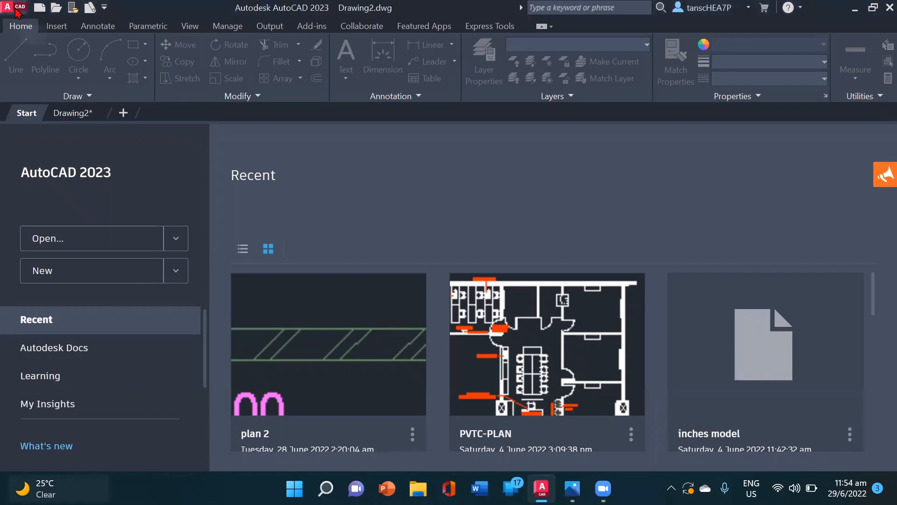
Create a new drawing from the acadISO -Named Plot Styles template
left_click(17, 10)
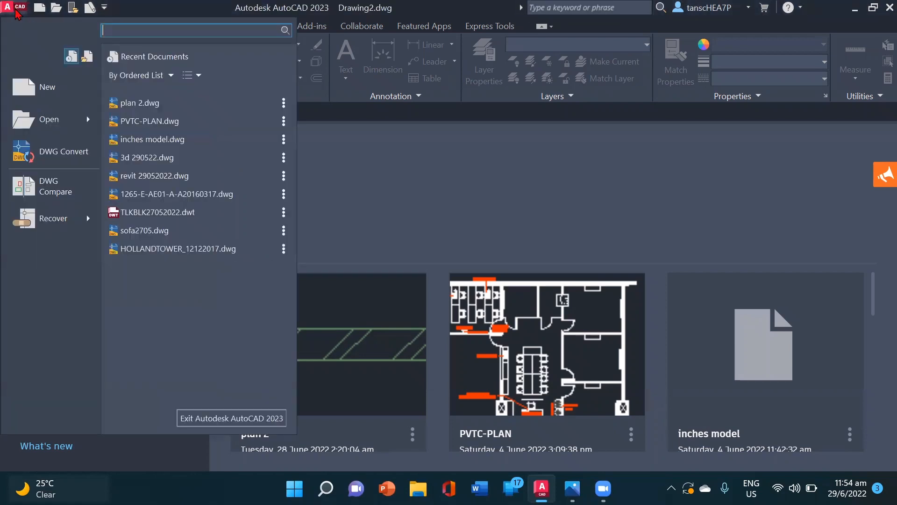
left_click(58, 99)
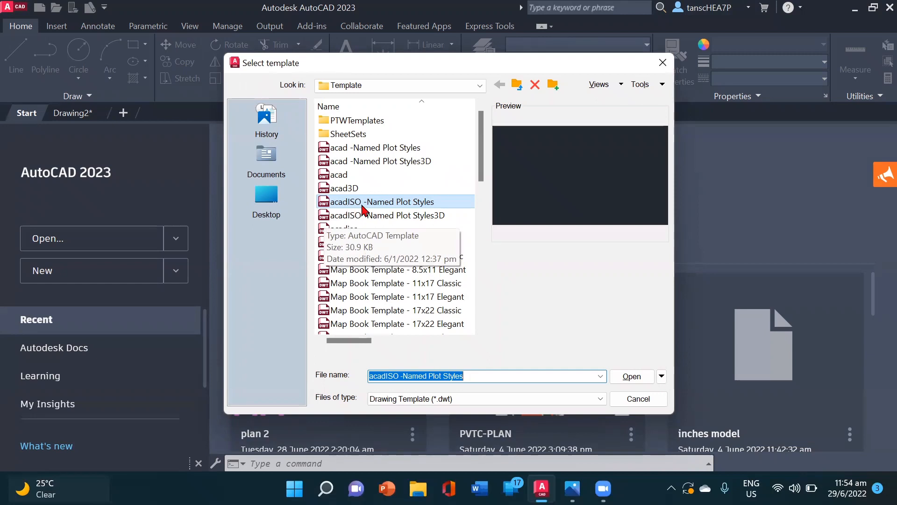
left_click(395, 205)
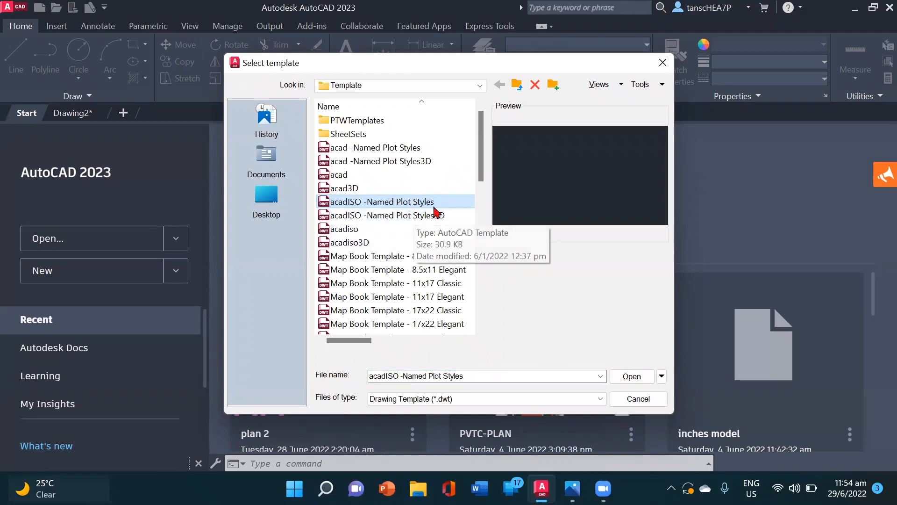
left_click(635, 378)
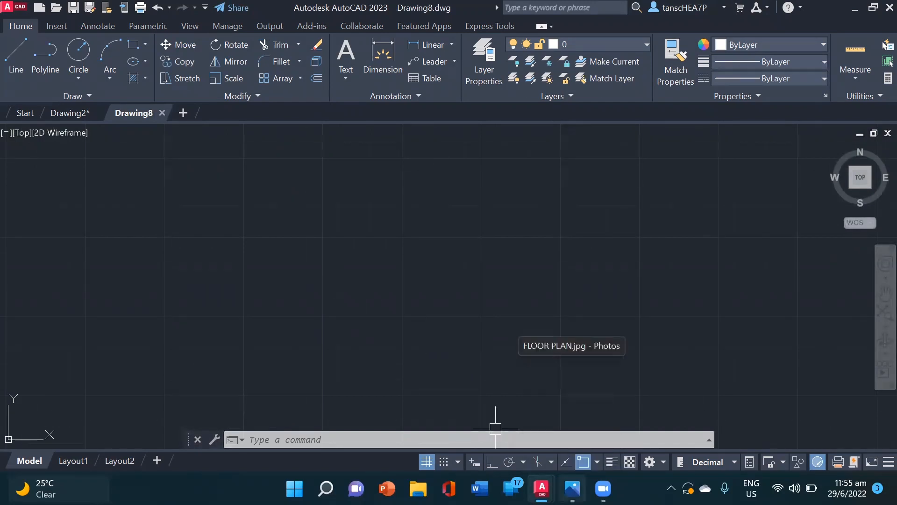
Consult the FLOOR PLAN.jpg reference image and set the drawing's insertion scale units to Millimeters
left_click(572, 489)
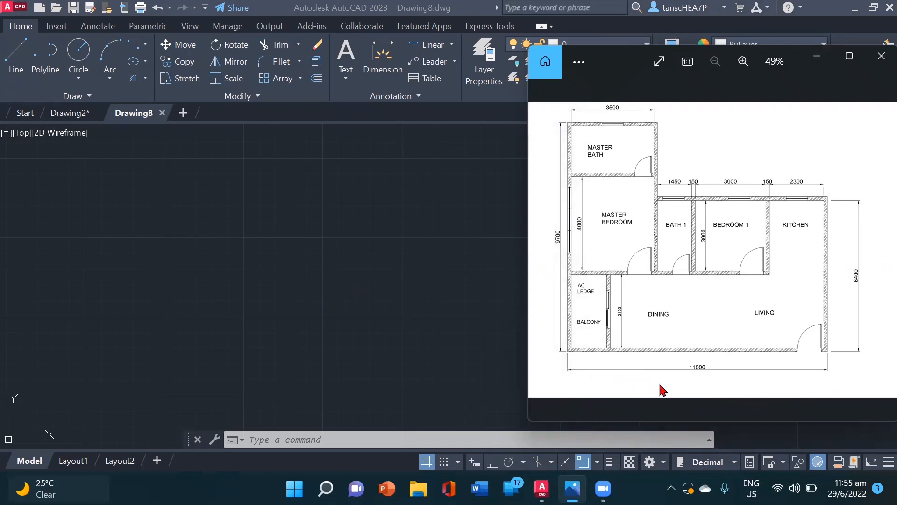
left_click(316, 397)
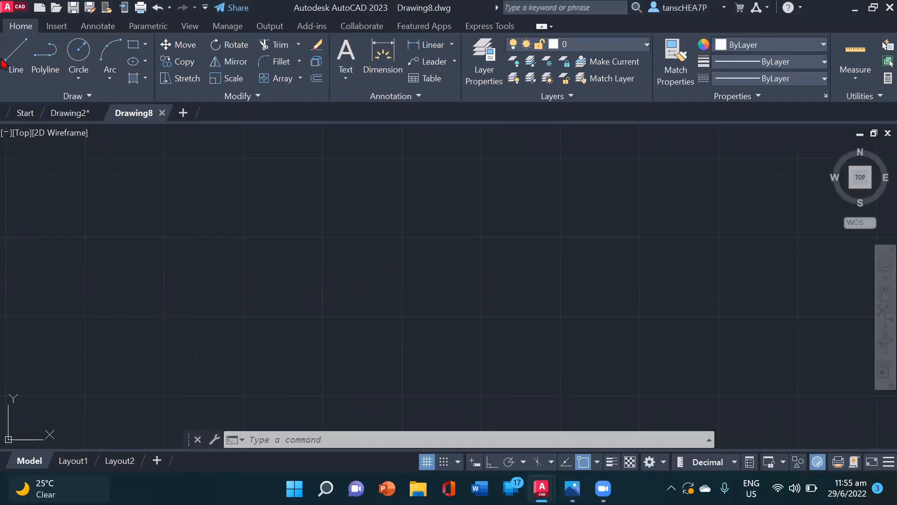
left_click(12, 8)
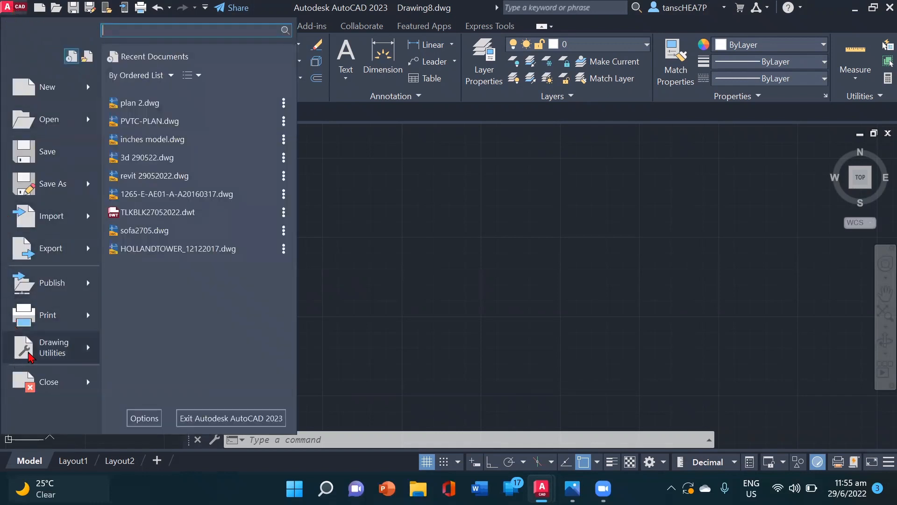
mouse_move(67, 356)
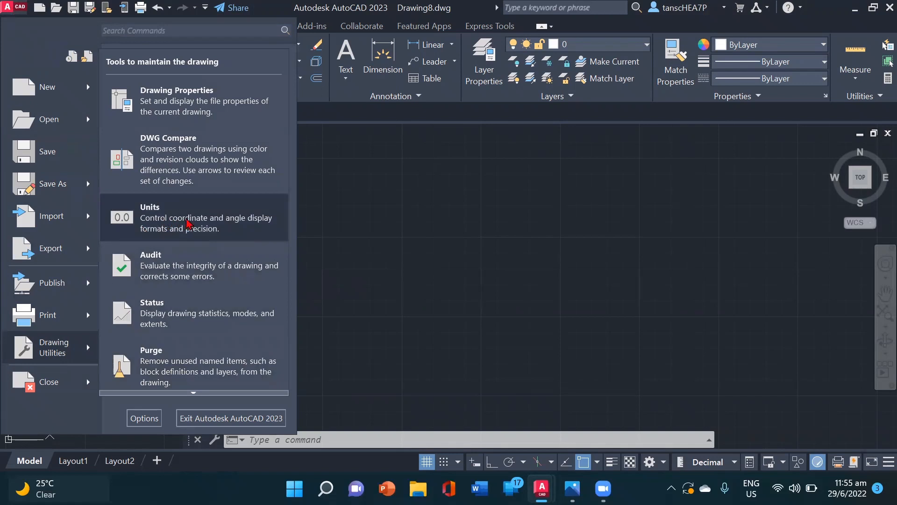
left_click(187, 223)
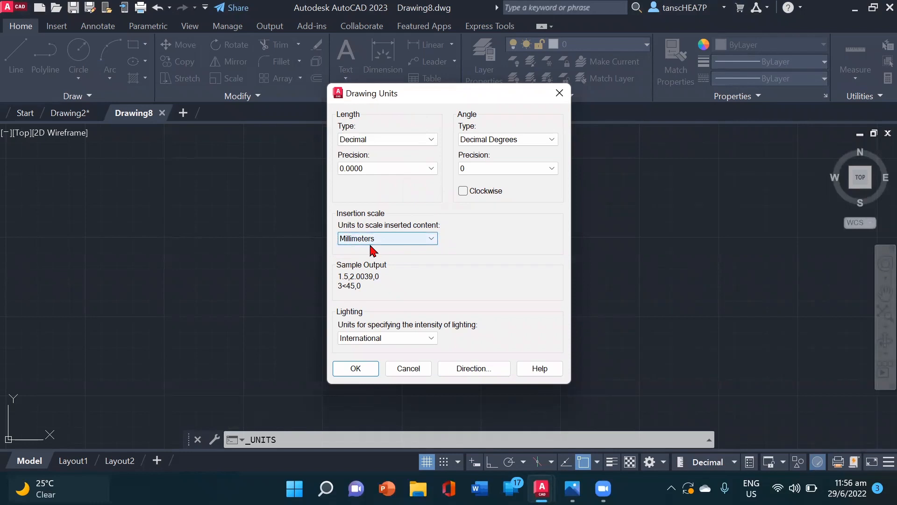
left_click(430, 240)
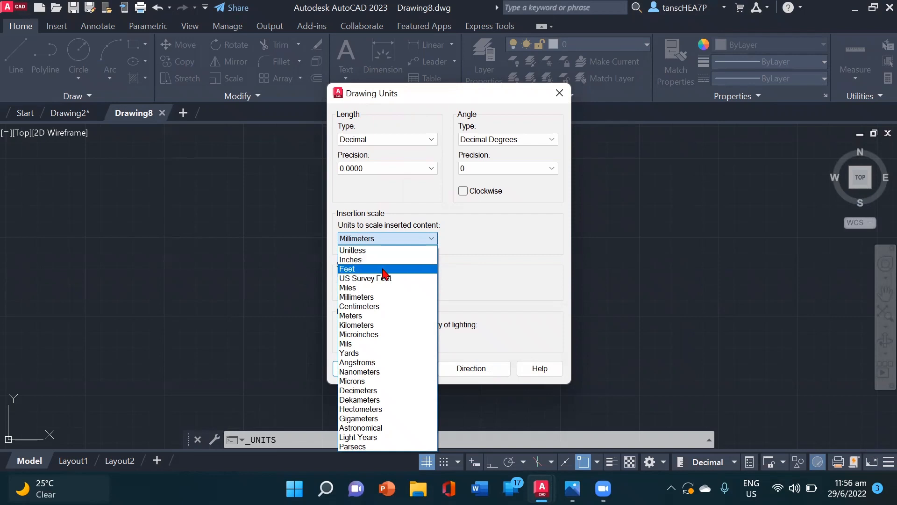
left_click(366, 301)
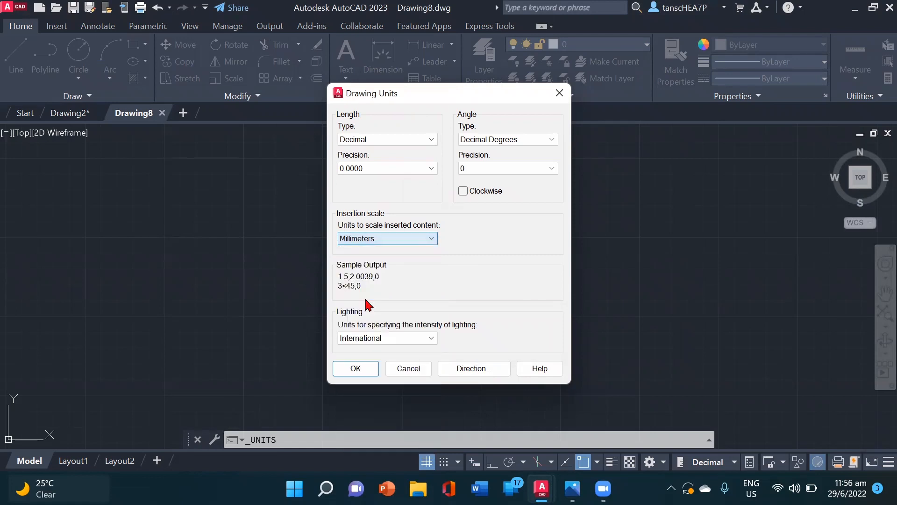
left_click(355, 369)
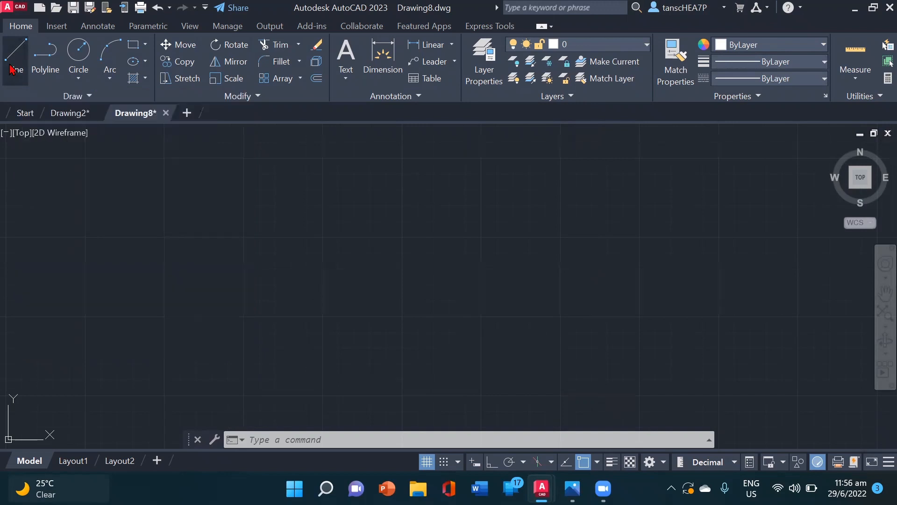
Draw the floor plan's bottom outer wall as a horizontal line 11000 mm long, running leftward with Ortho mode on
left_click(11, 70)
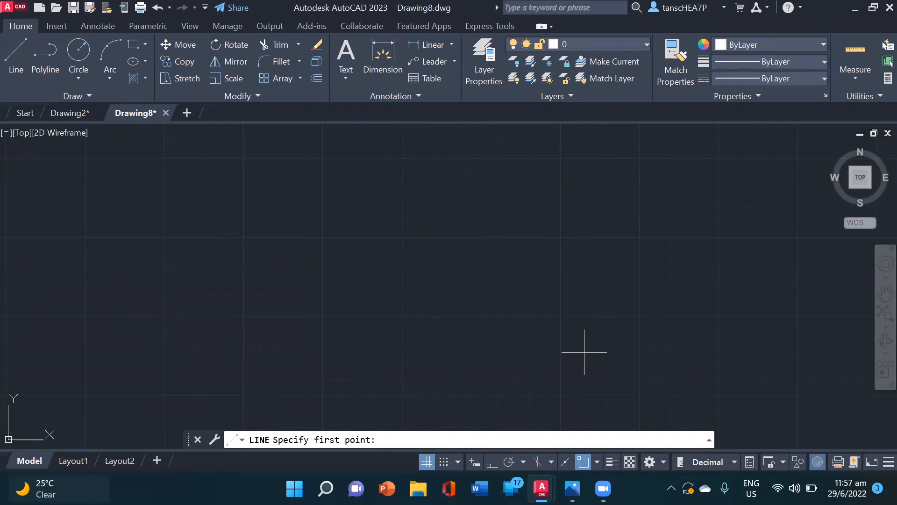
mouse_move(572, 488)
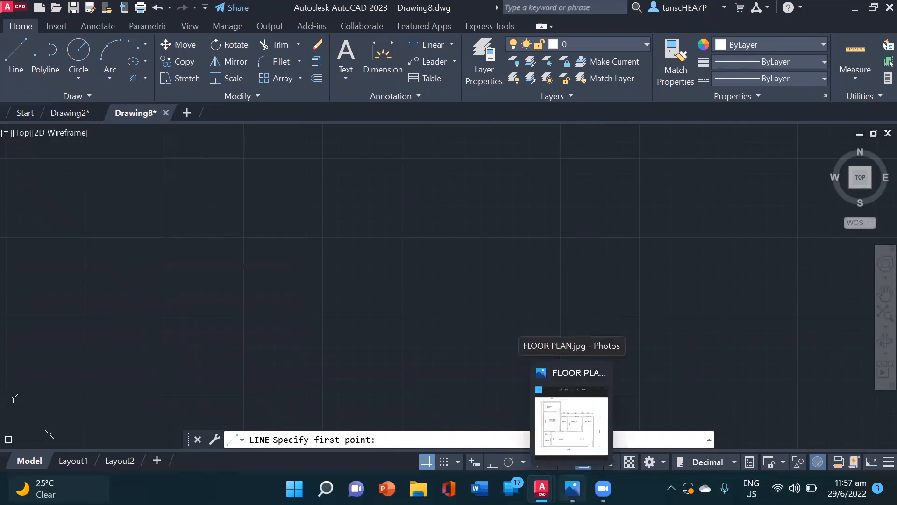
left_click(571, 420)
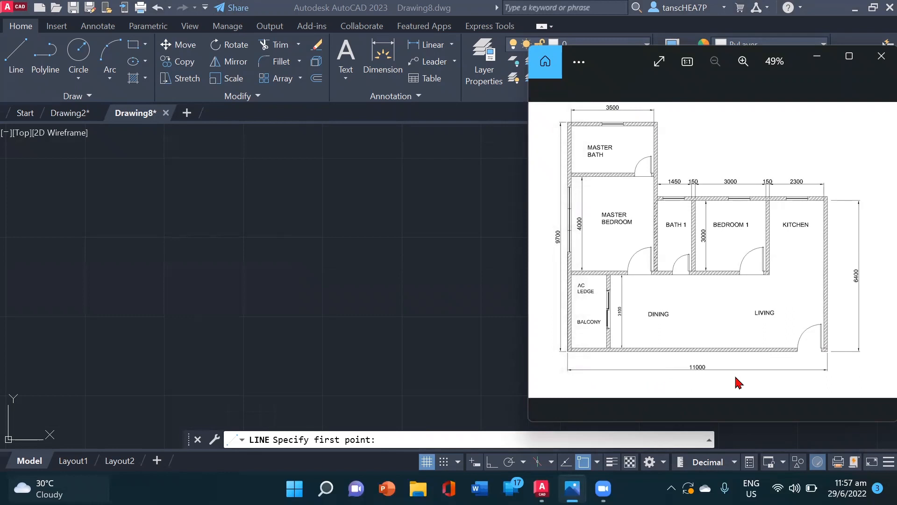
left_click(475, 355)
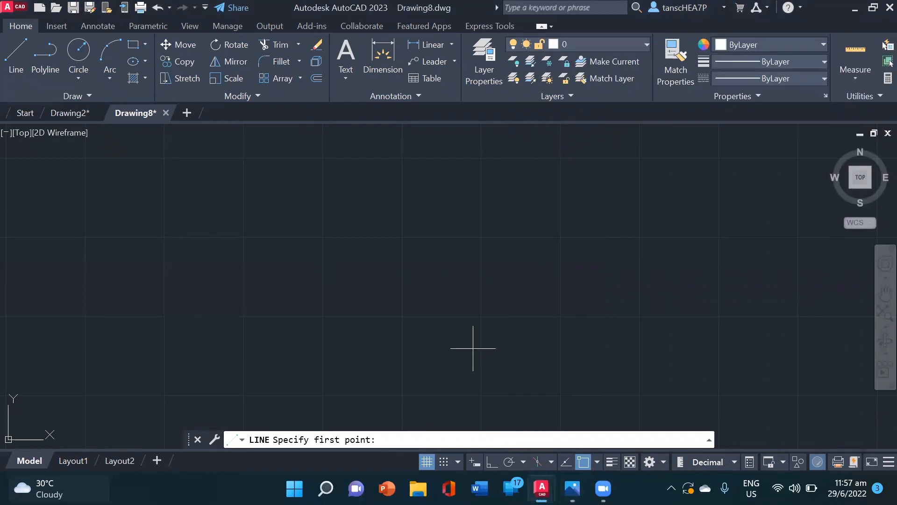
left_click(663, 395)
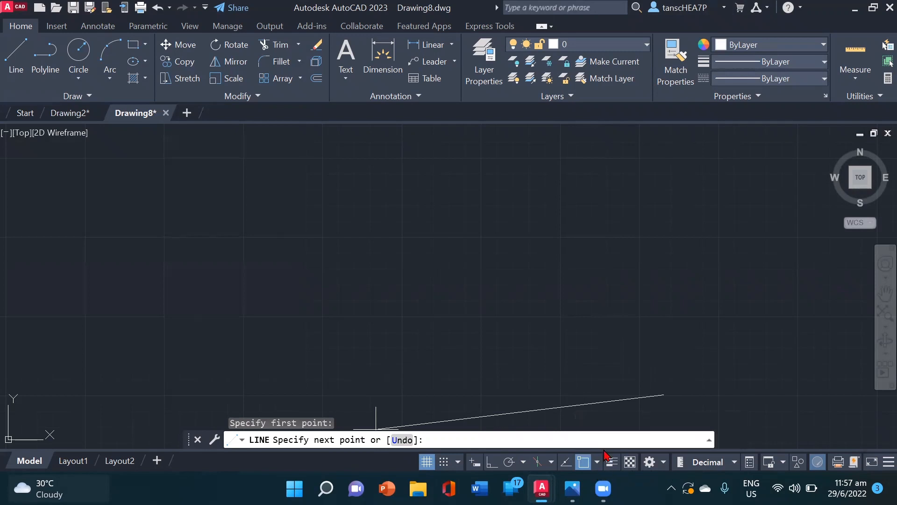
left_click(492, 463)
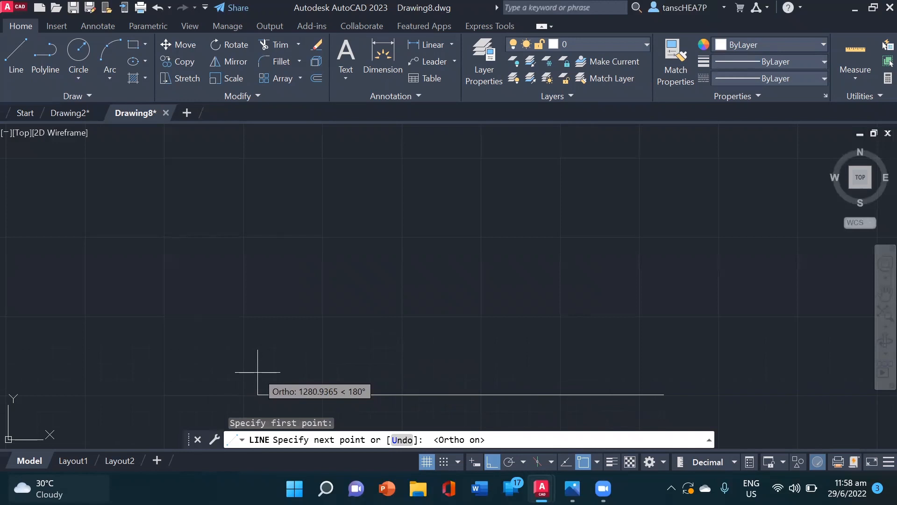
type("1000")
key("Return")
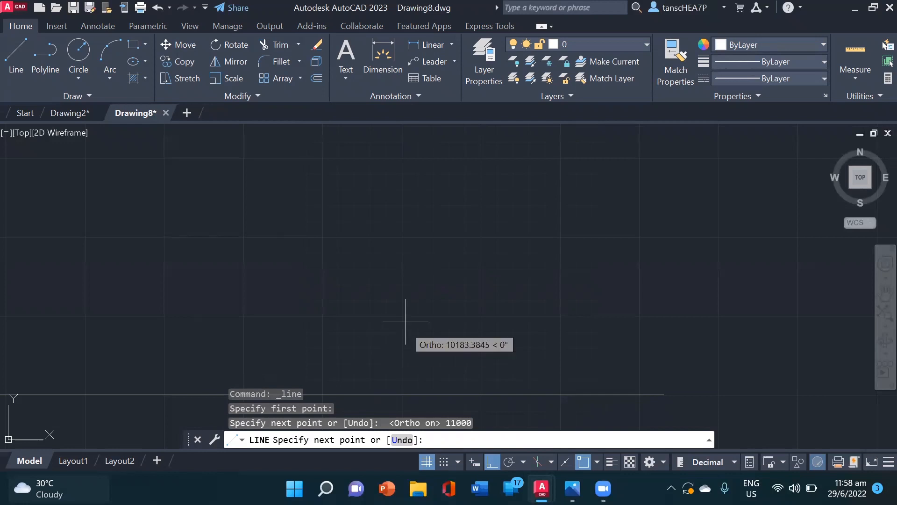
middle_click_drag(386, 304, 477, 298)
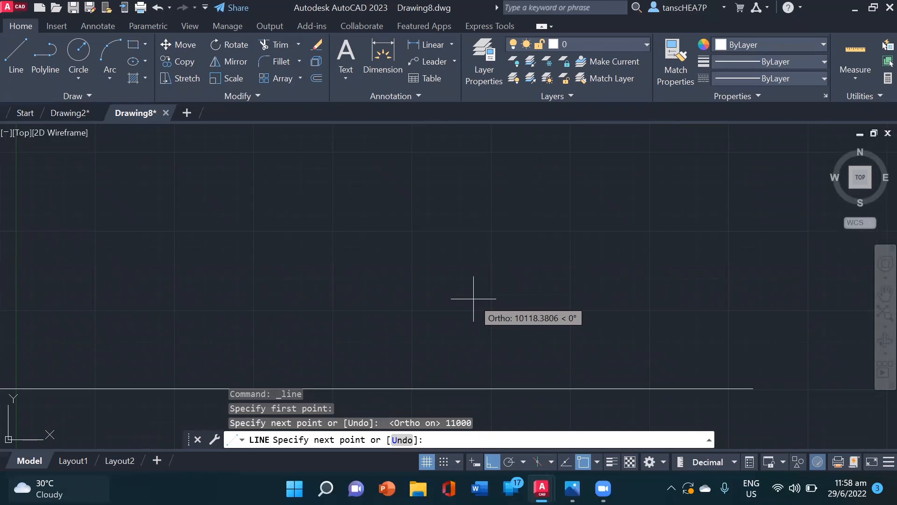
key("Escape")
key("Escape")
key("Escape")
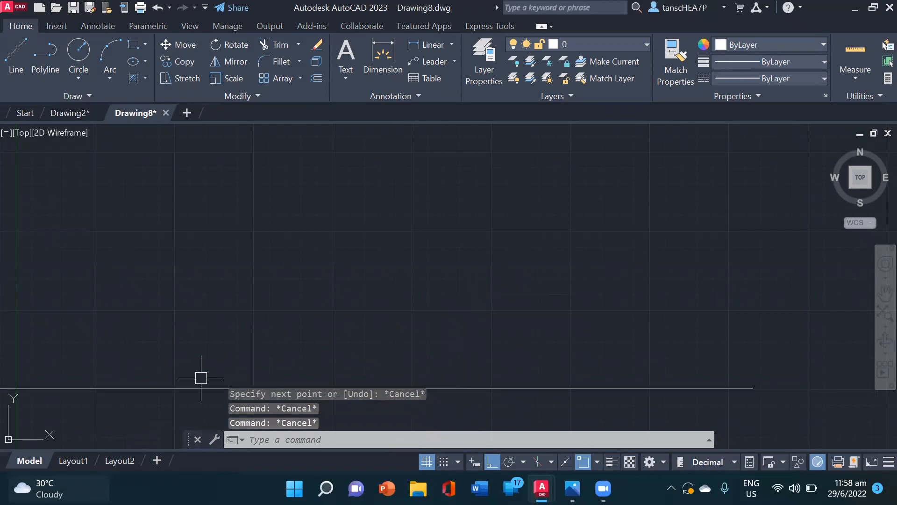
Zoom to the whole drawing so the entire bottom wall line fits in view with space above it
scroll(92, 350, "down", 1)
middle_click_drag(92, 350, 308, 366)
middle_click_drag(175, 345, 340, 328)
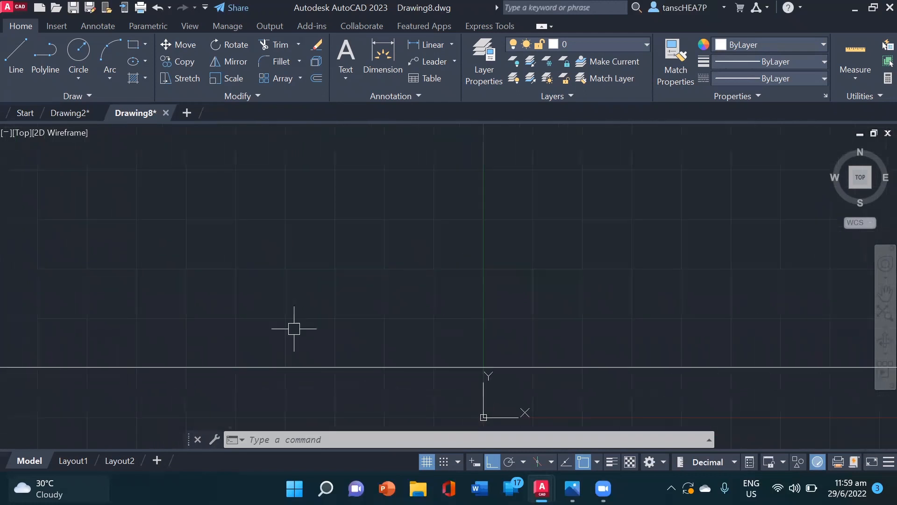
middle_click_drag(267, 330, 300, 335)
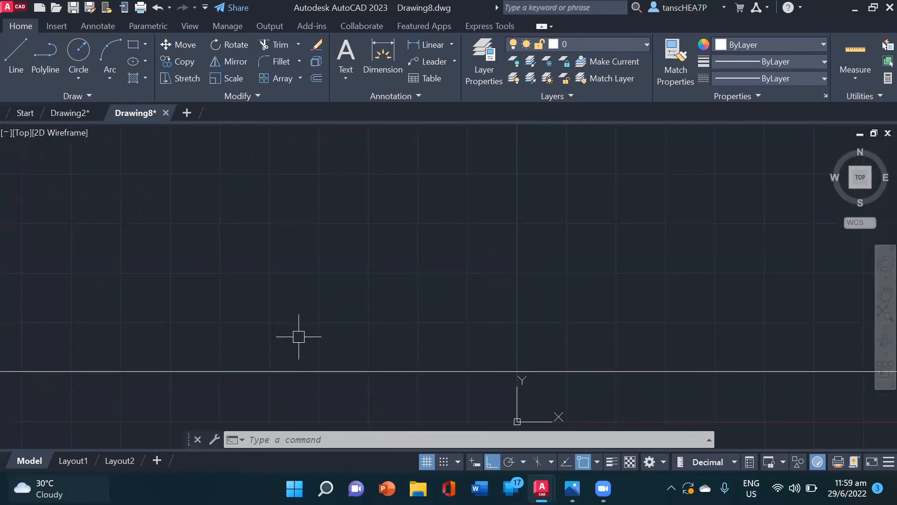
type("z")
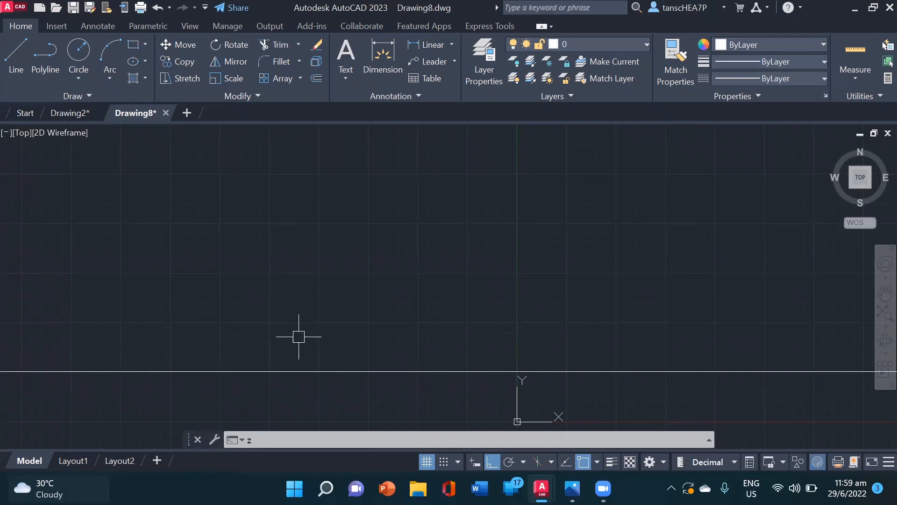
key("Return")
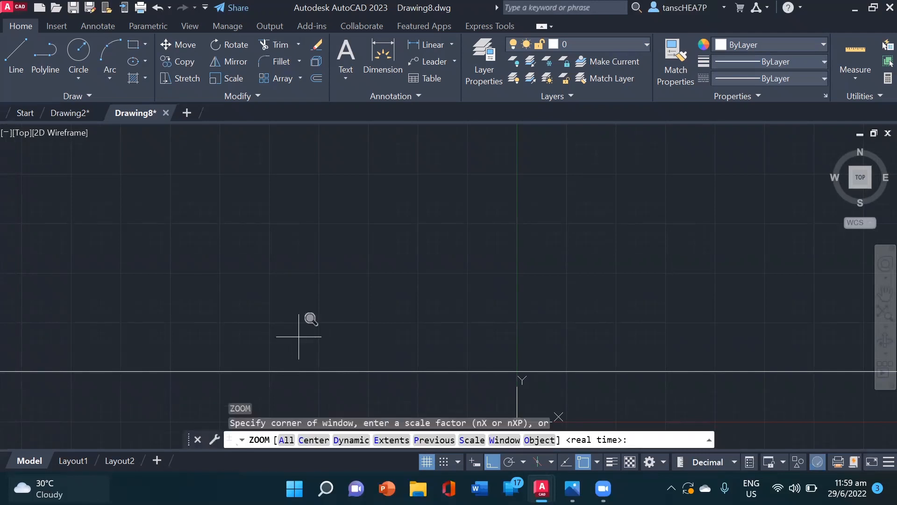
type("a")
key("Return")
scroll(360, 321, "down", 2)
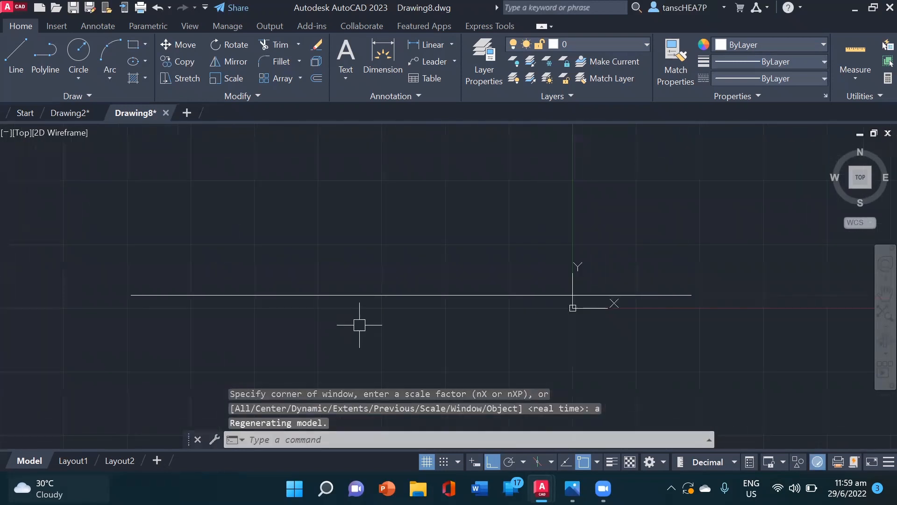
middle_click_drag(362, 256, 365, 316)
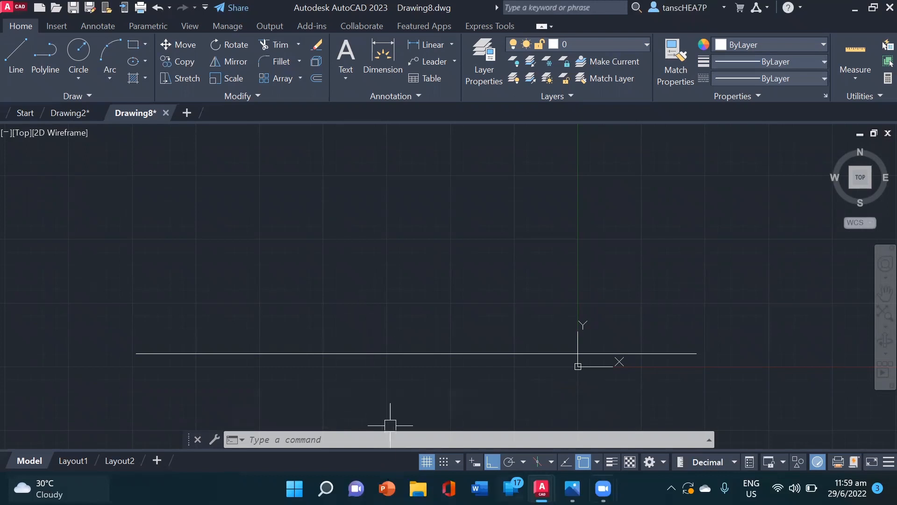
Check the reference floor plan and offset the bottom wall line 150 mm upward to form the wall thickness
left_click(572, 488)
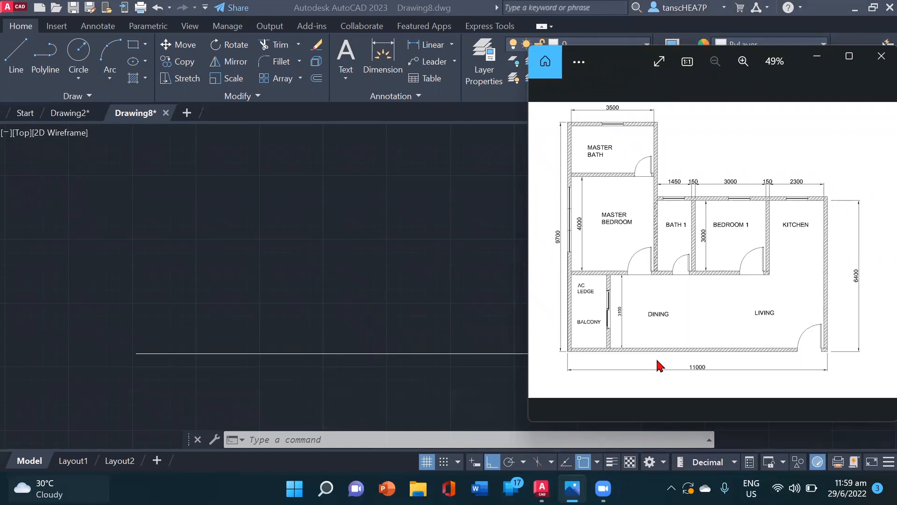
left_click(817, 56)
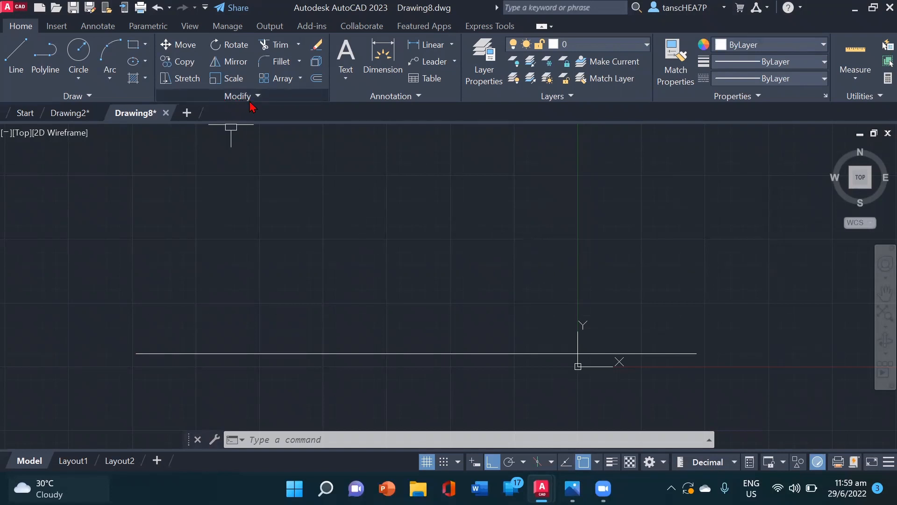
left_click(317, 78)
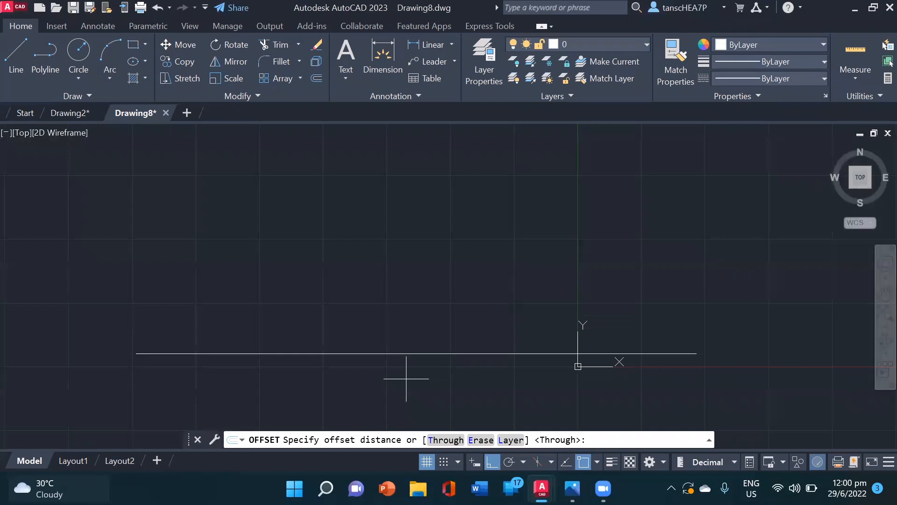
type("50")
key("Return")
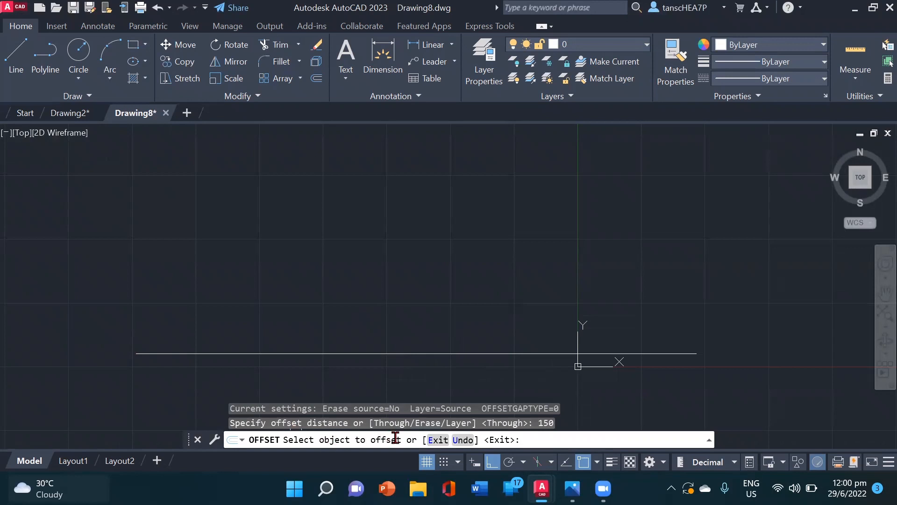
left_click(384, 354)
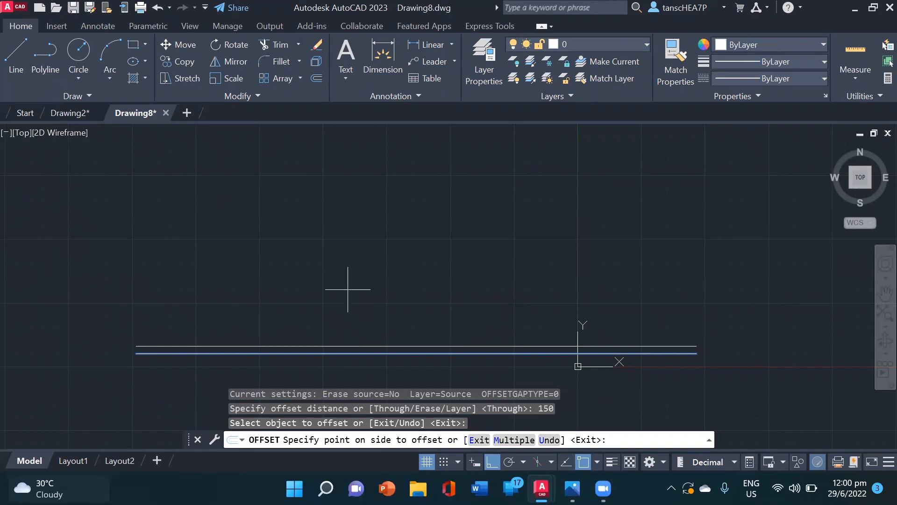
left_click(348, 290)
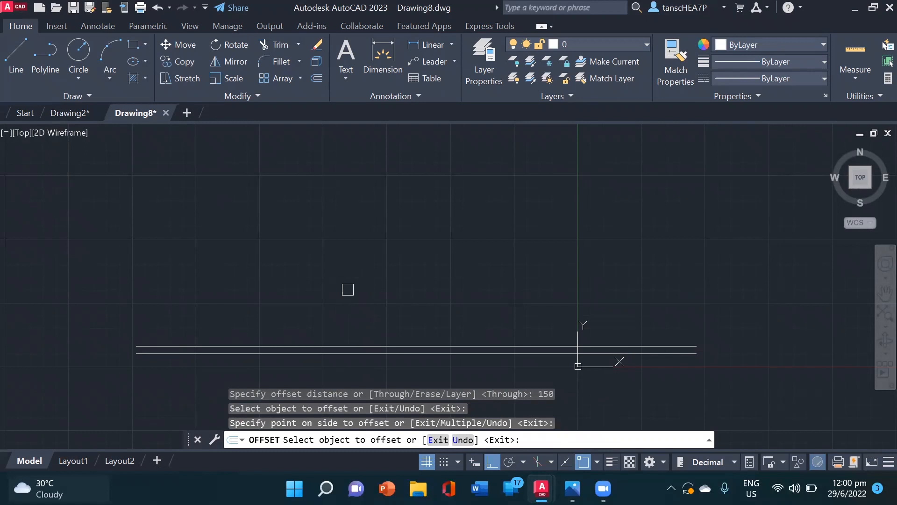
key("Escape")
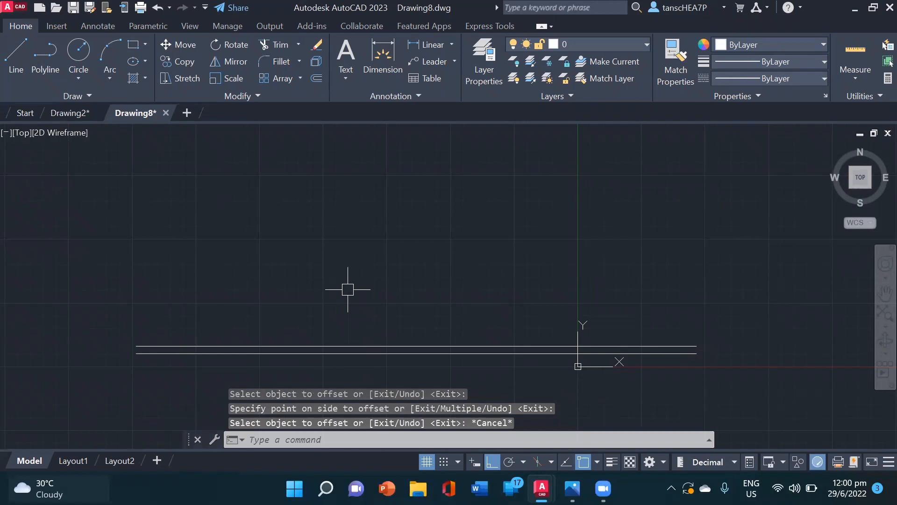
Check the reference floor plan and offset the bottom wall's inner line 3100 mm upward
left_click(571, 487)
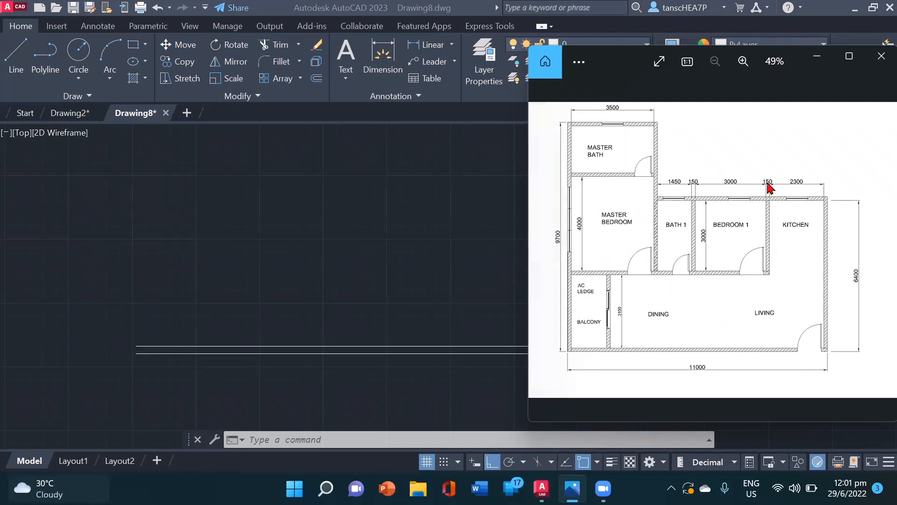
left_click(815, 60)
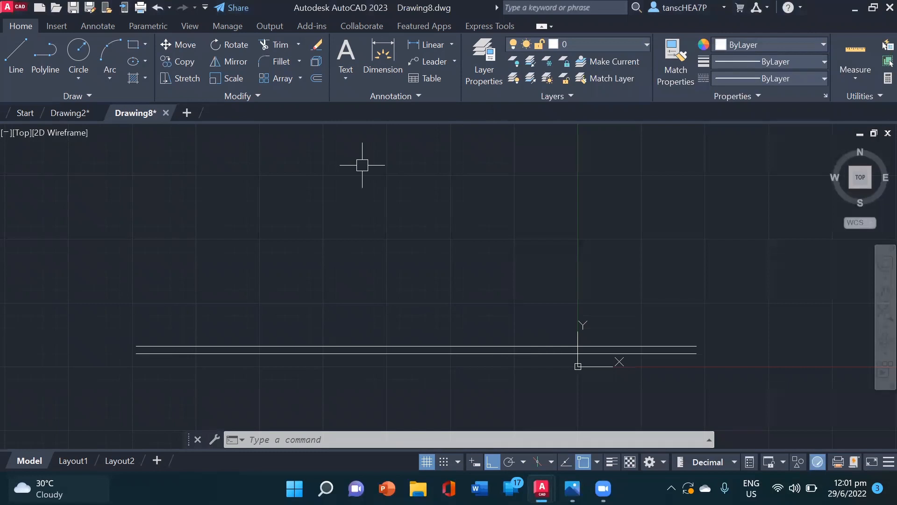
left_click(316, 80)
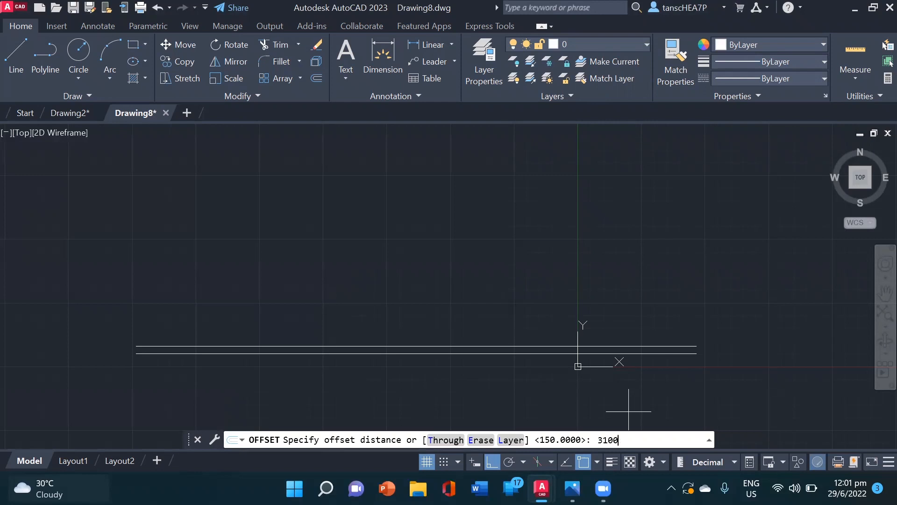
key("Return")
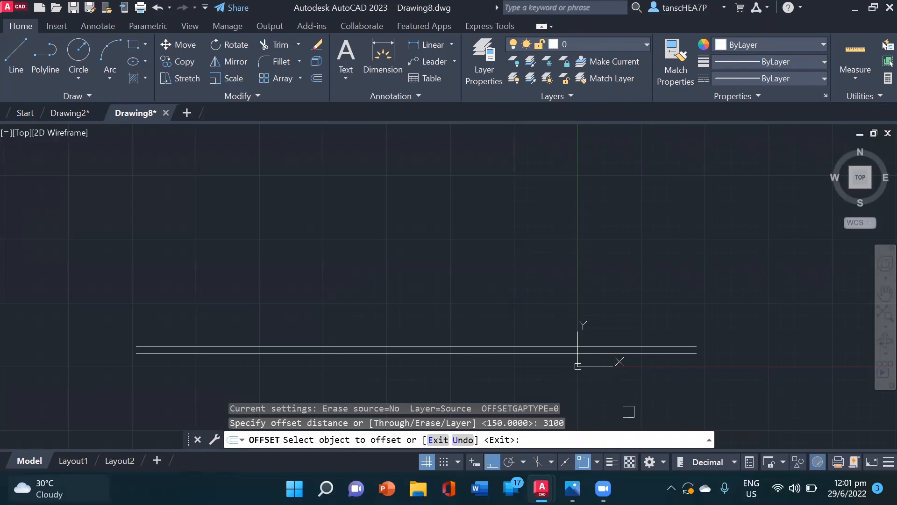
left_click(461, 346)
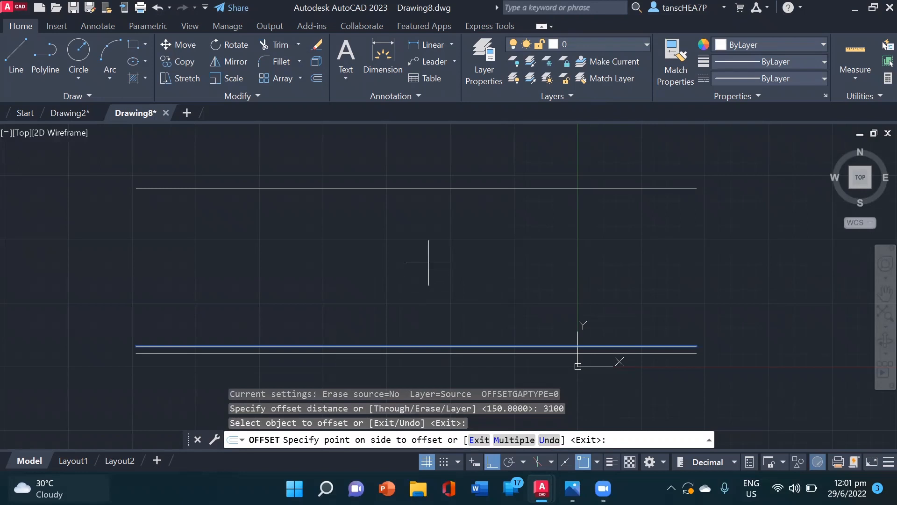
scroll(425, 308, "down", 2)
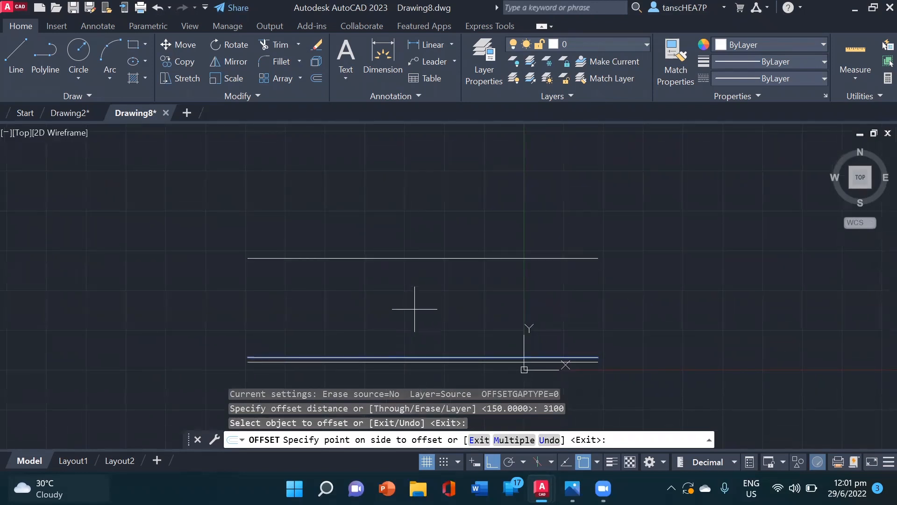
left_click(419, 303)
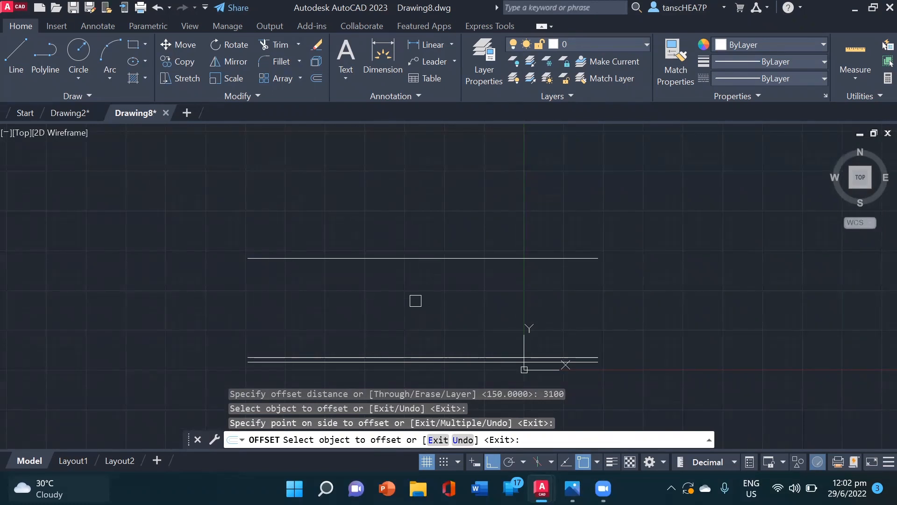
key("Escape")
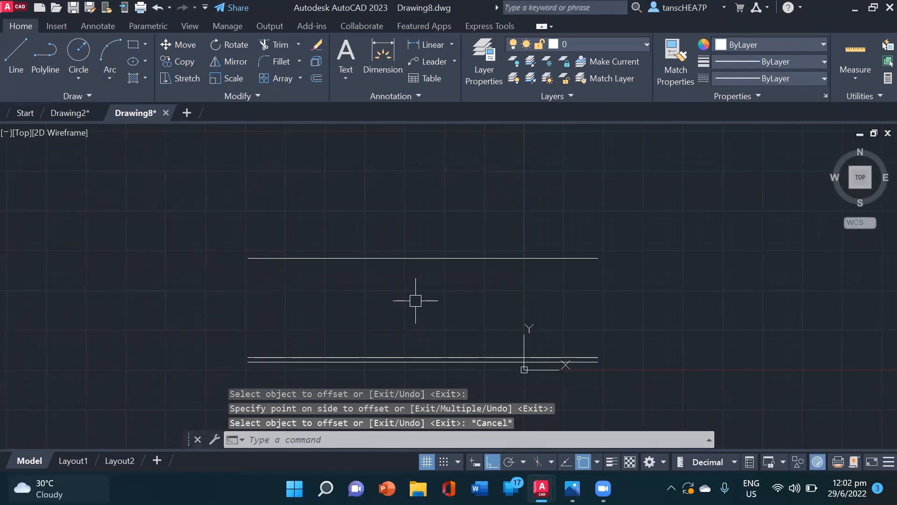
Offset the upper horizontal line 150 mm upward to give that interior wall its thickness
left_click(317, 81)
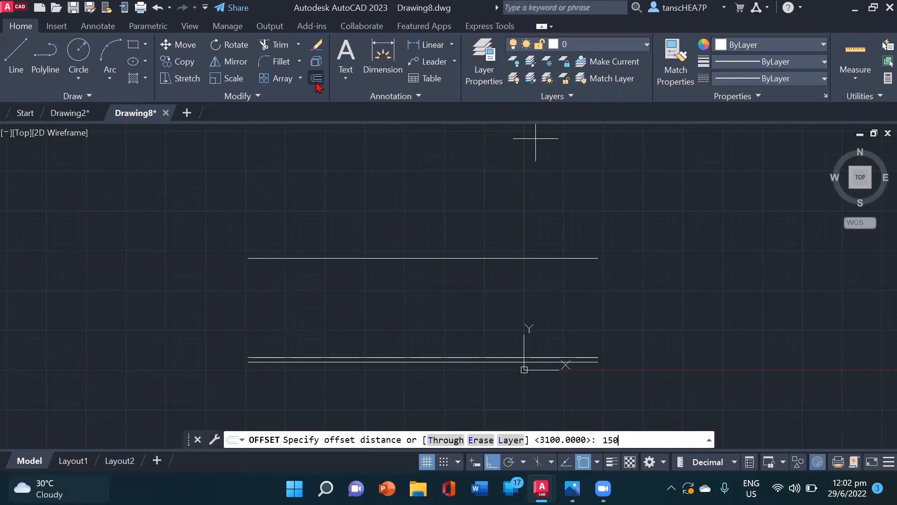
key("Return")
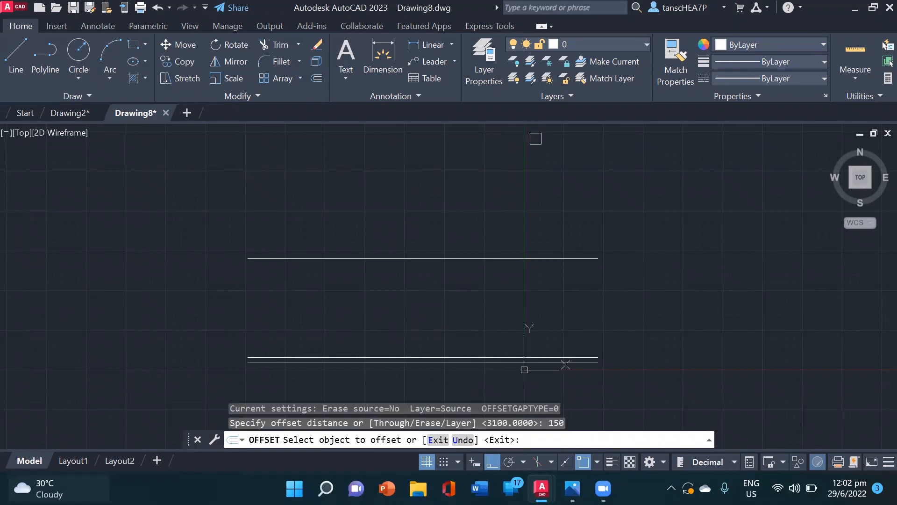
left_click(332, 257)
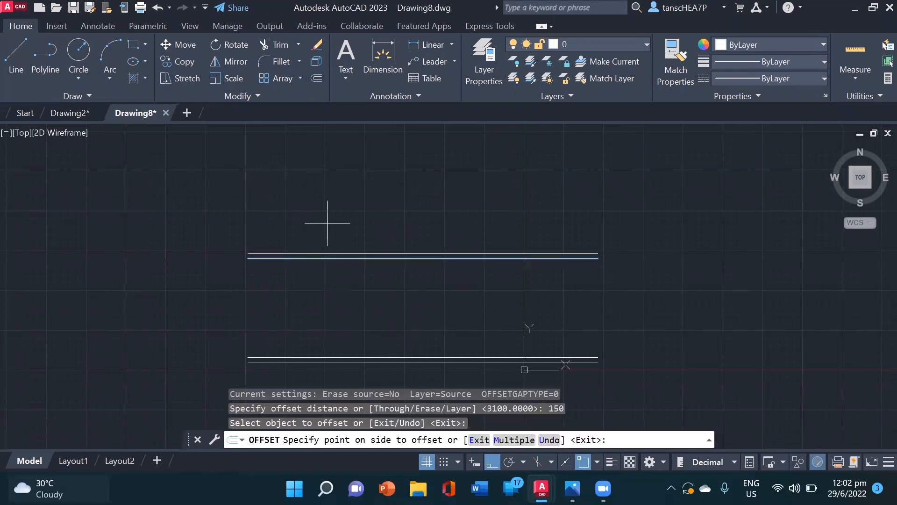
left_click(327, 223)
middle_click_drag(326, 277, 327, 300)
key("Escape")
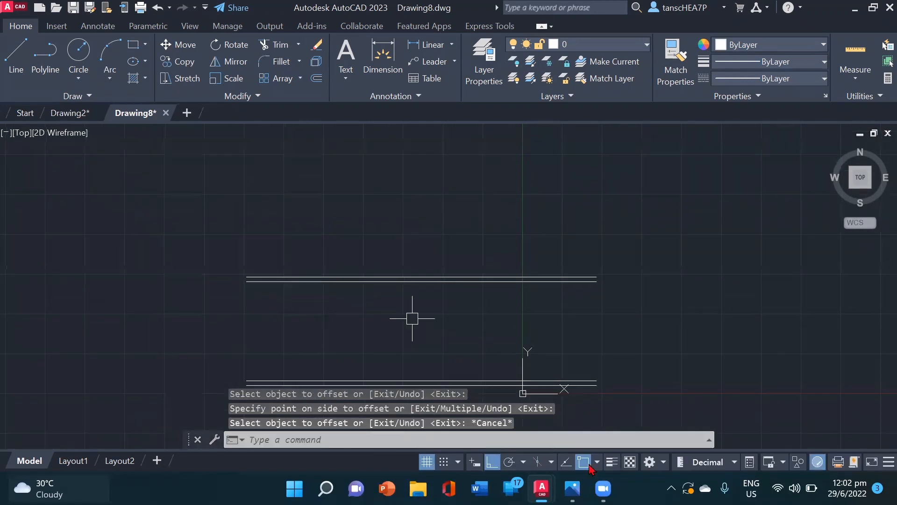
Consult the reference floor plan and switch to Drawing2, which holds the full set of horizontal wall lines
left_click(572, 488)
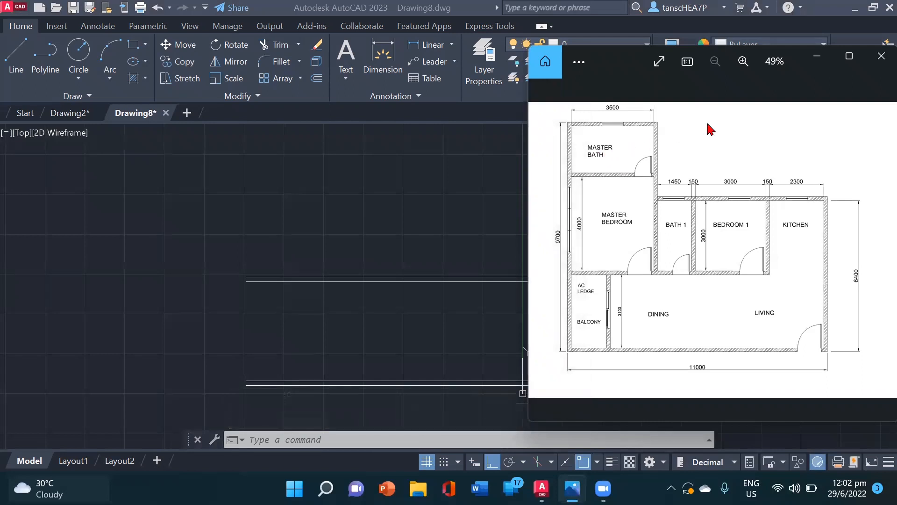
left_click(815, 59)
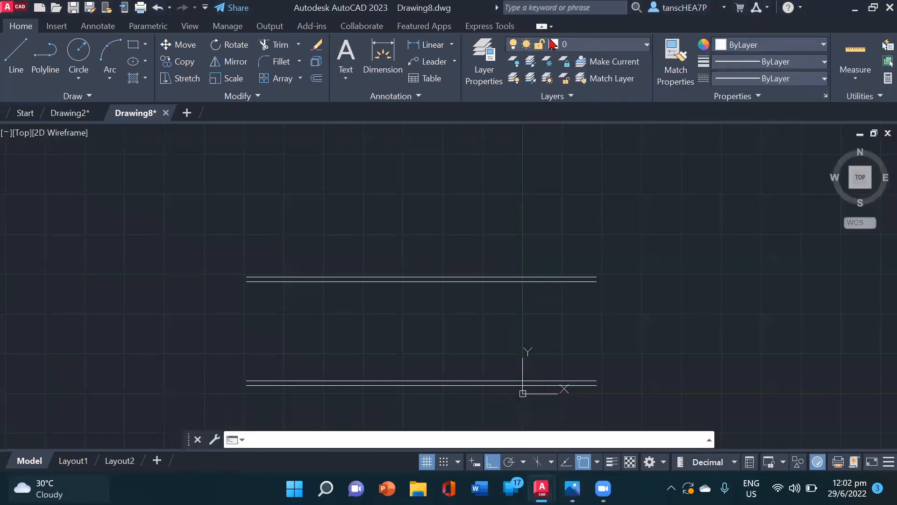
key("ctrl+Tab")
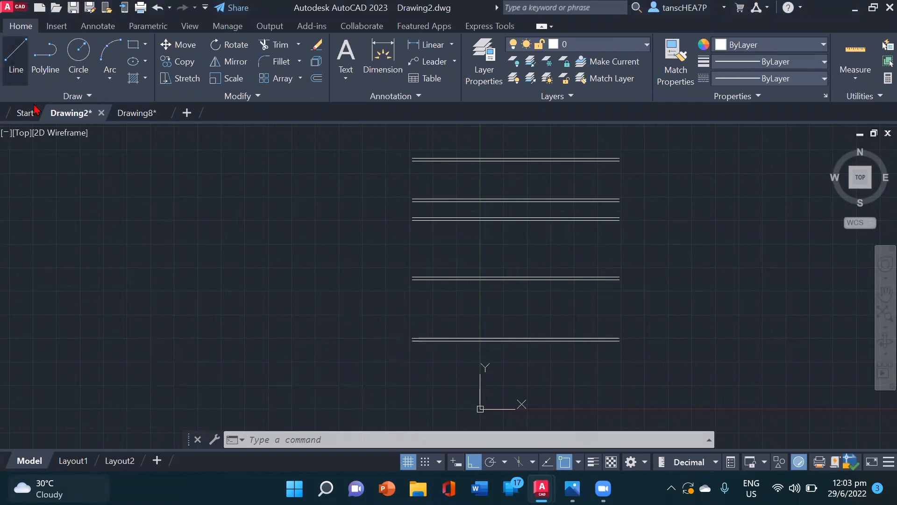
Draw the left outer wall as a vertical line from the lowest wall line's left endpoint to the topmost line's left endpoint
left_click(15, 56)
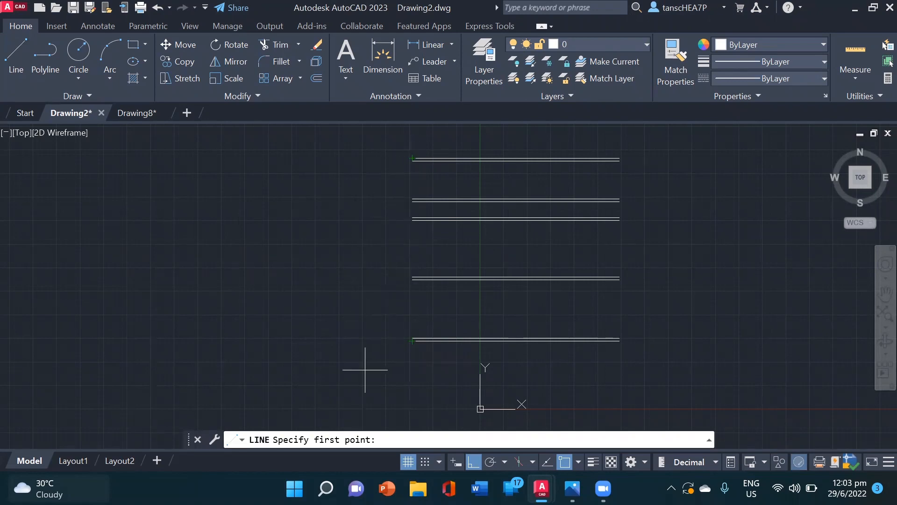
left_click(413, 340)
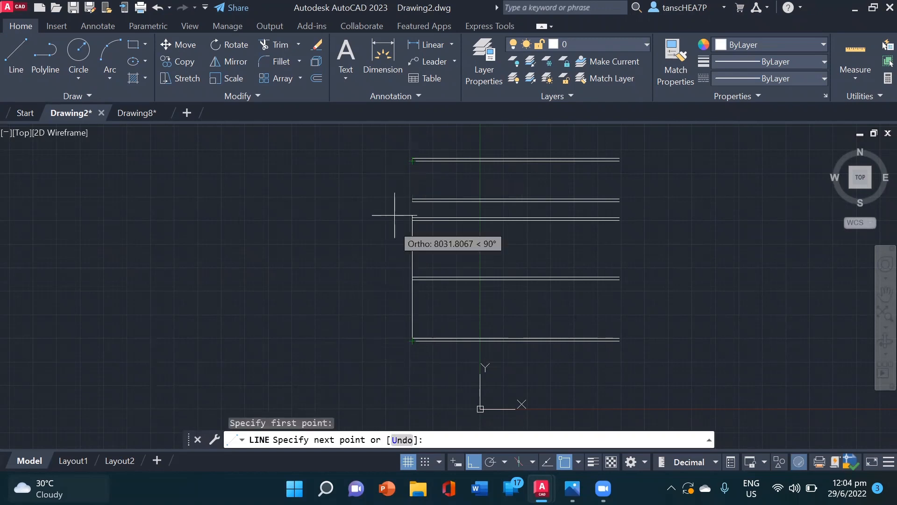
right_click(566, 468)
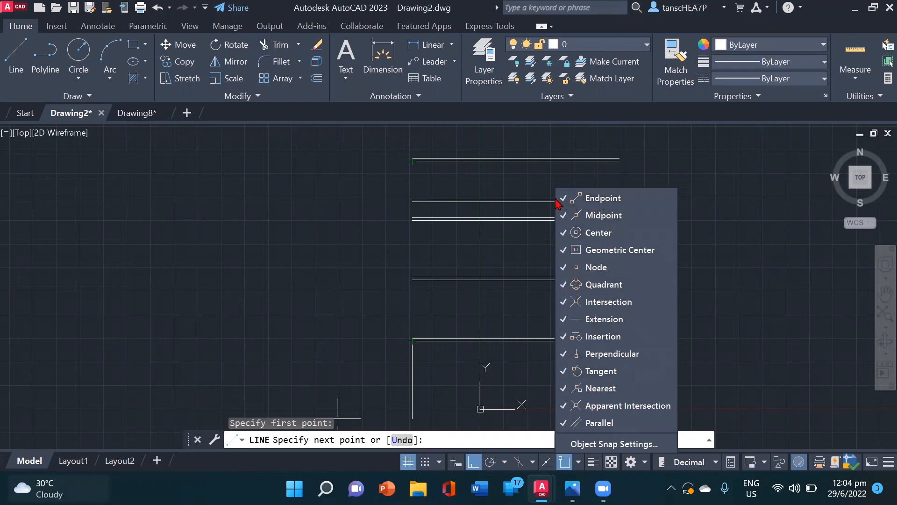
left_click(561, 458)
scroll(414, 164, "up", 5)
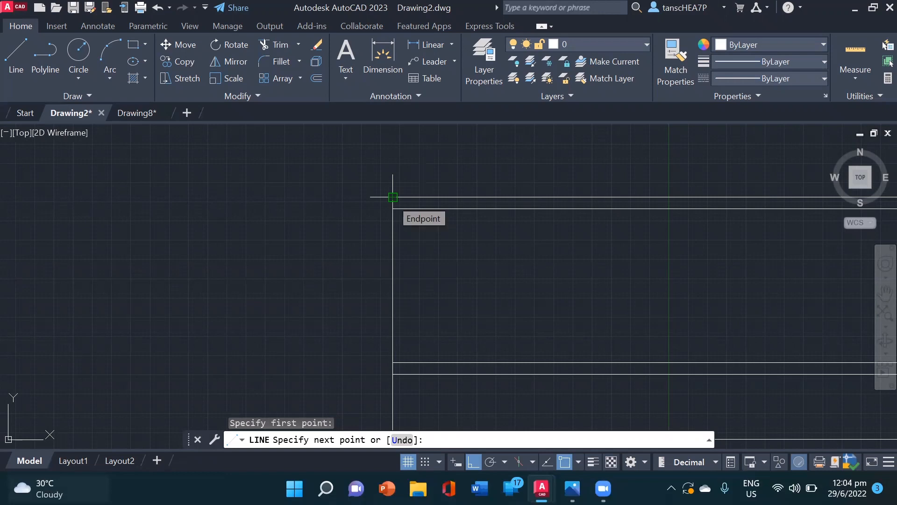
left_click(393, 197)
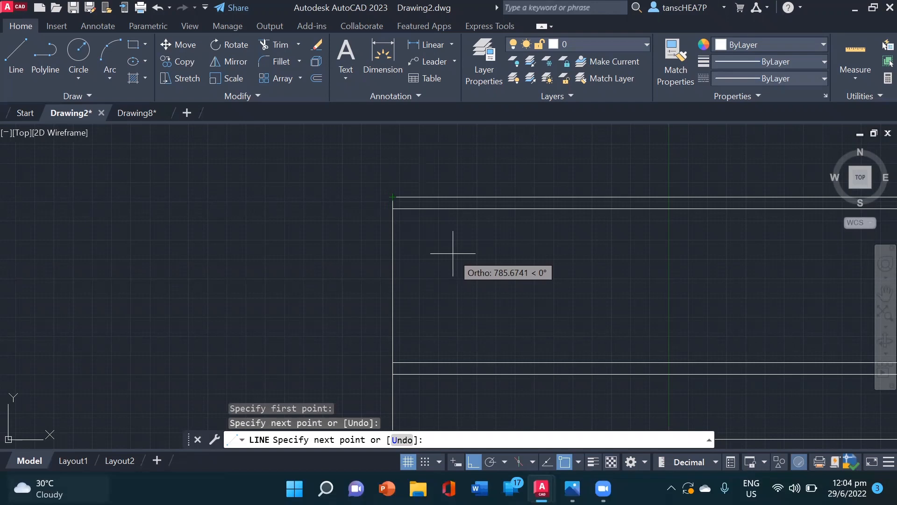
key("Escape")
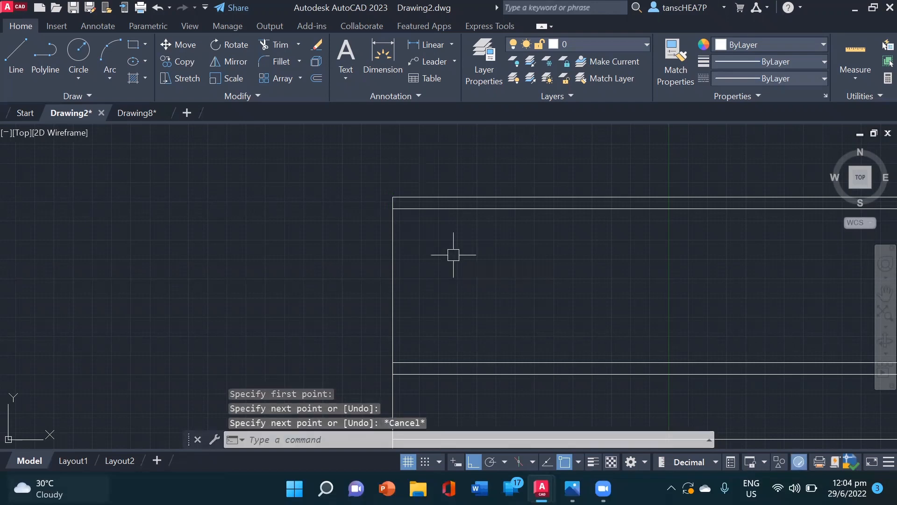
Check the reference floor plan and offset the left outer wall line 150 mm to the right
scroll(453, 253, "down", 3)
scroll(490, 361, "down", 3)
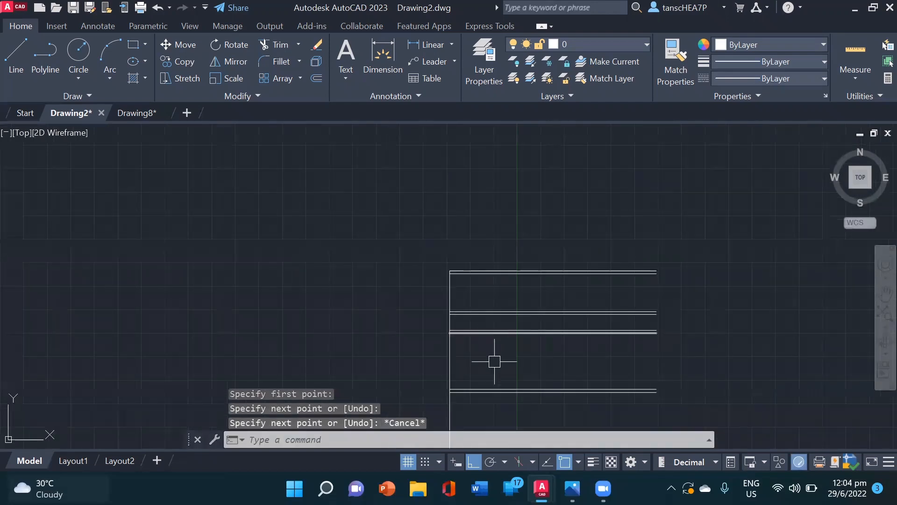
left_click(572, 487)
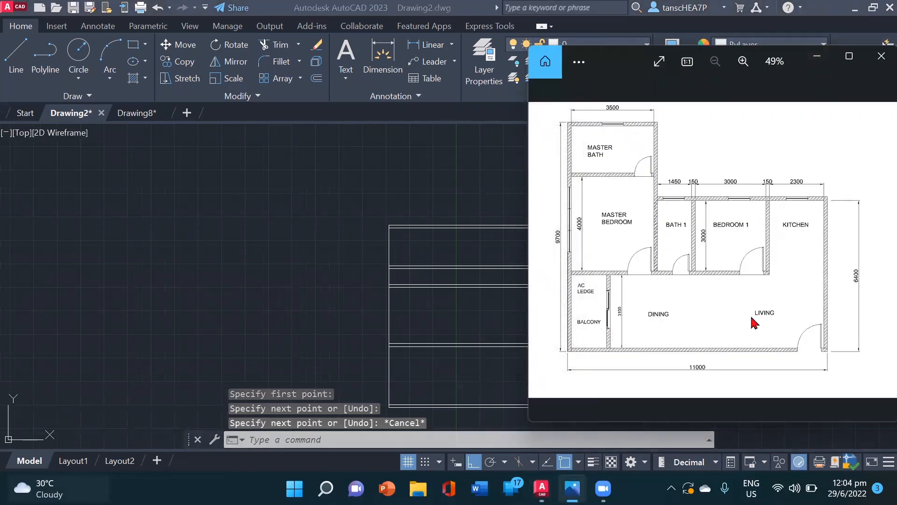
left_click(817, 56)
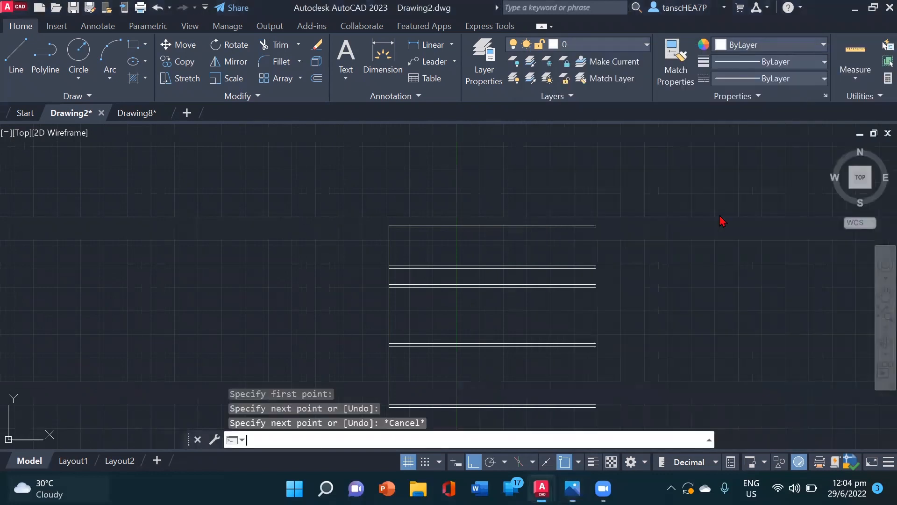
left_click(318, 80)
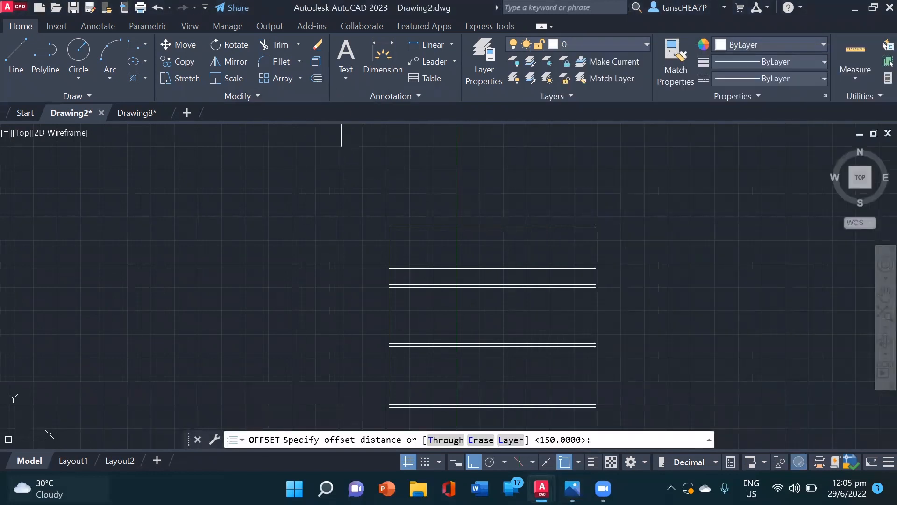
type("150")
key("Return")
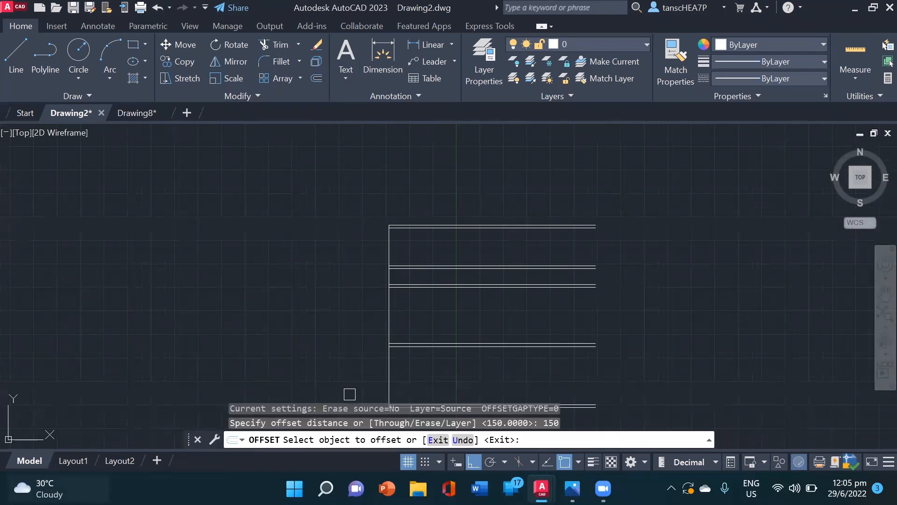
left_click(392, 369)
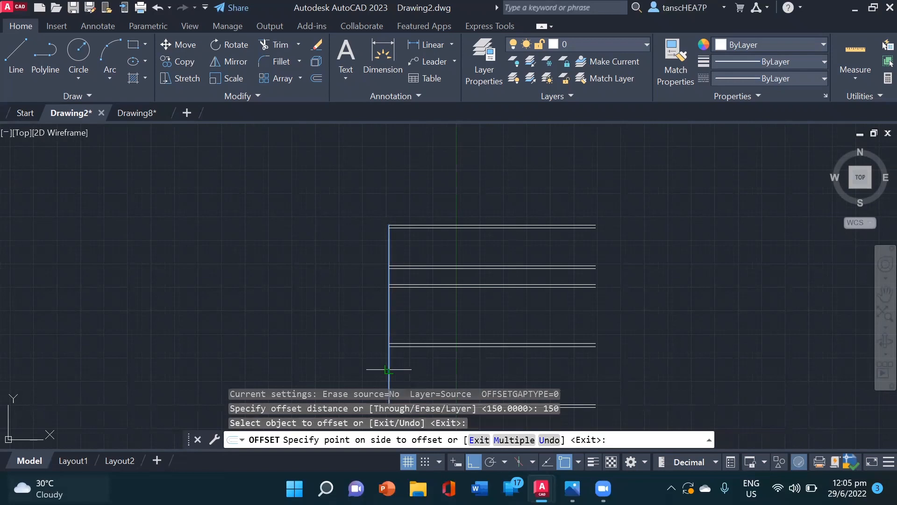
left_click(430, 367)
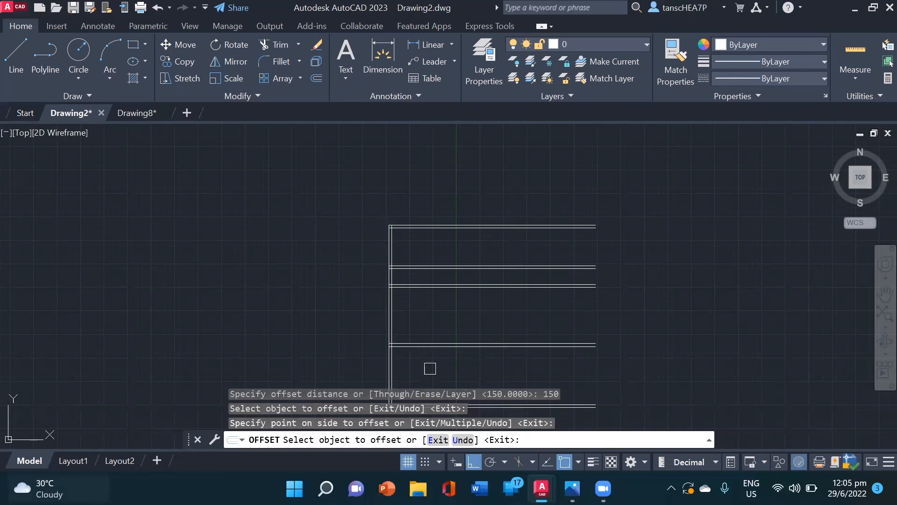
middle_click_drag(430, 368, 374, 316)
key("Escape")
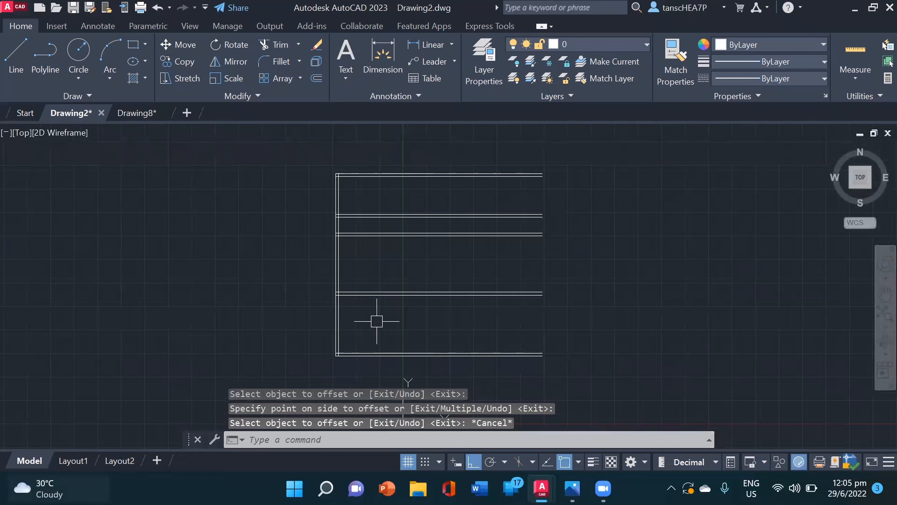
Offset the left wall's inner line 1500 mm to the right to mark the balcony's width
type("o")
key("Return")
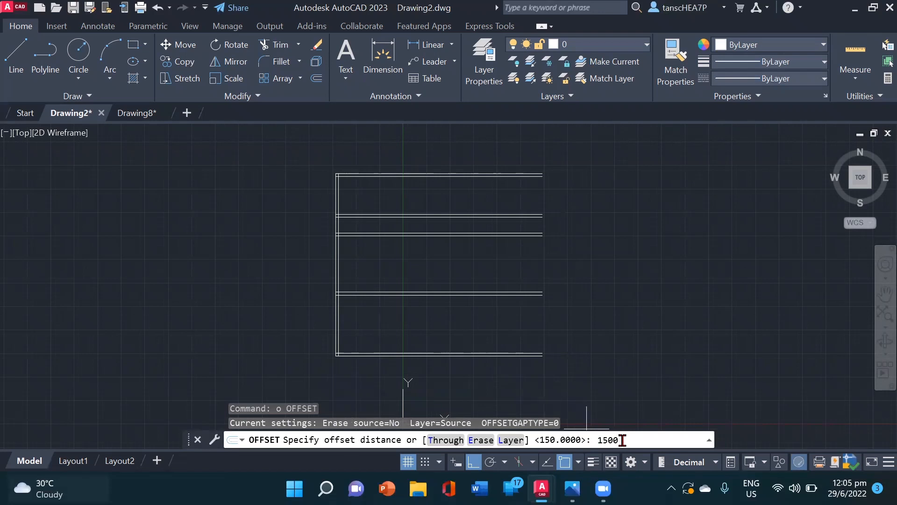
key("Return")
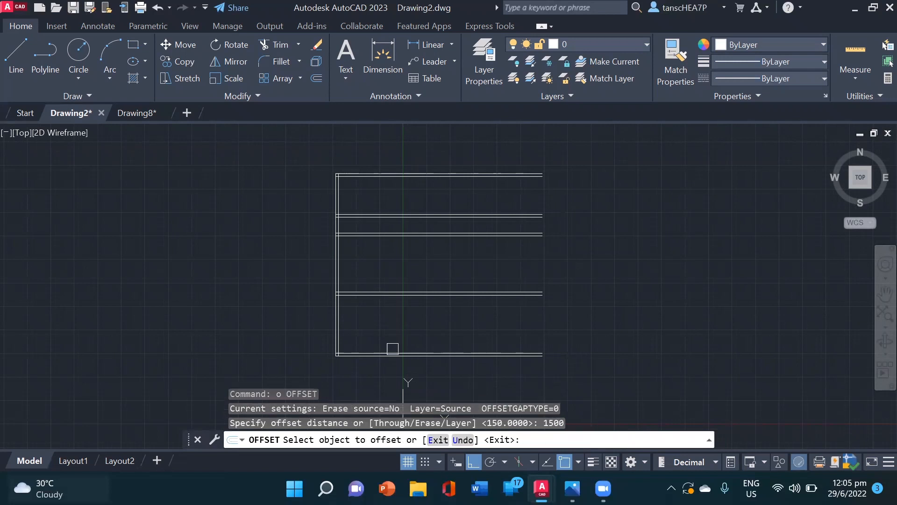
left_click(339, 330)
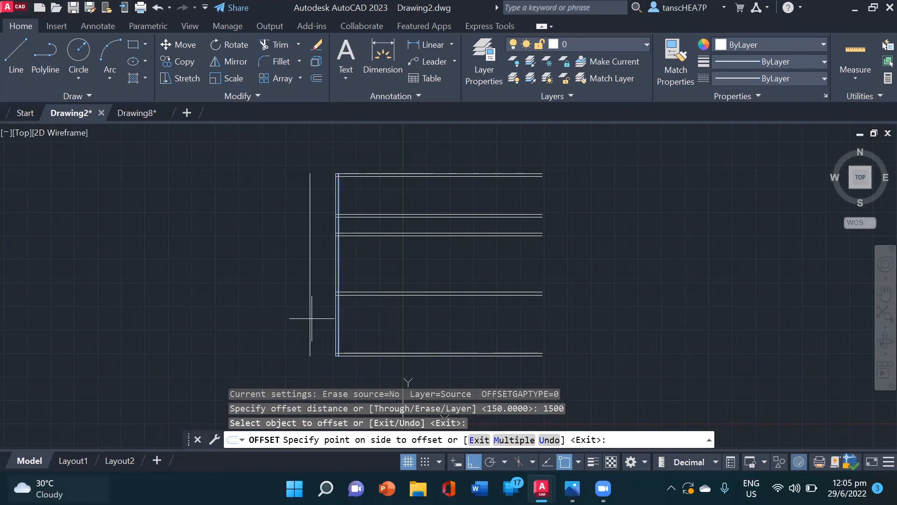
left_click(397, 317)
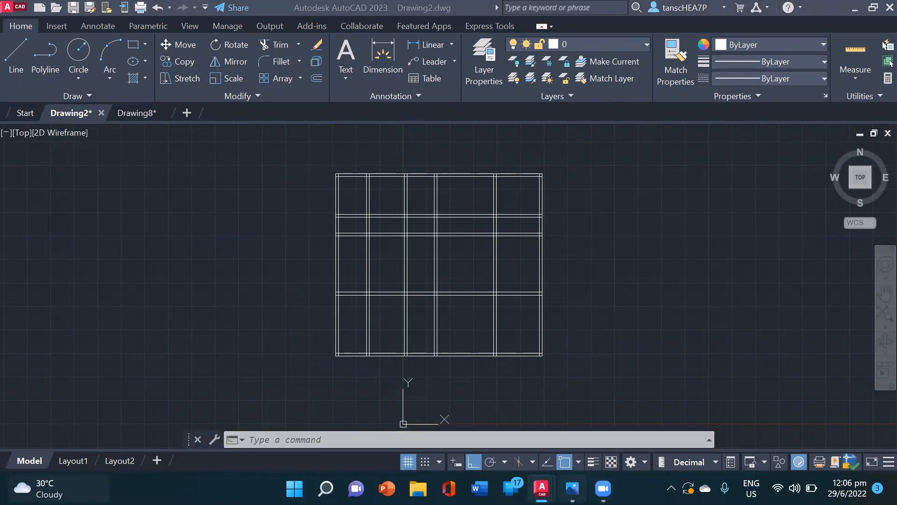
Compare the completed grid of horizontal and vertical wall lines with the reference floor plan image
left_click(573, 488)
left_click(327, 229)
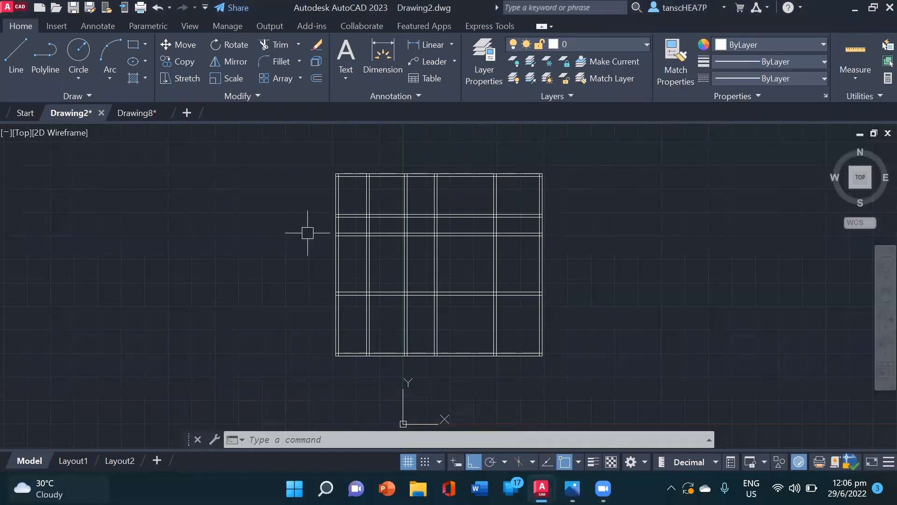
middle_click_drag(384, 235, 286, 238)
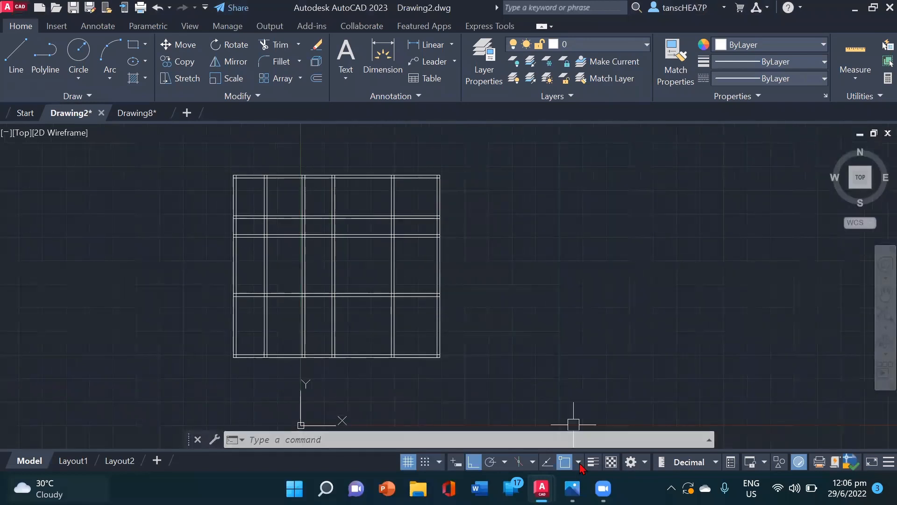
Check the reference plan and trim the vertical wall lines right of the master bath, plus the two partitions in the narrow band below
left_click(572, 488)
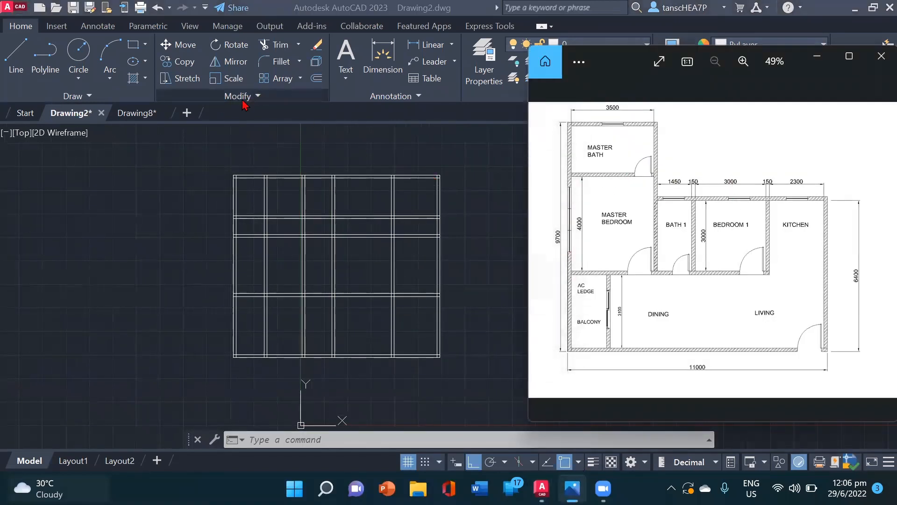
left_click(277, 48)
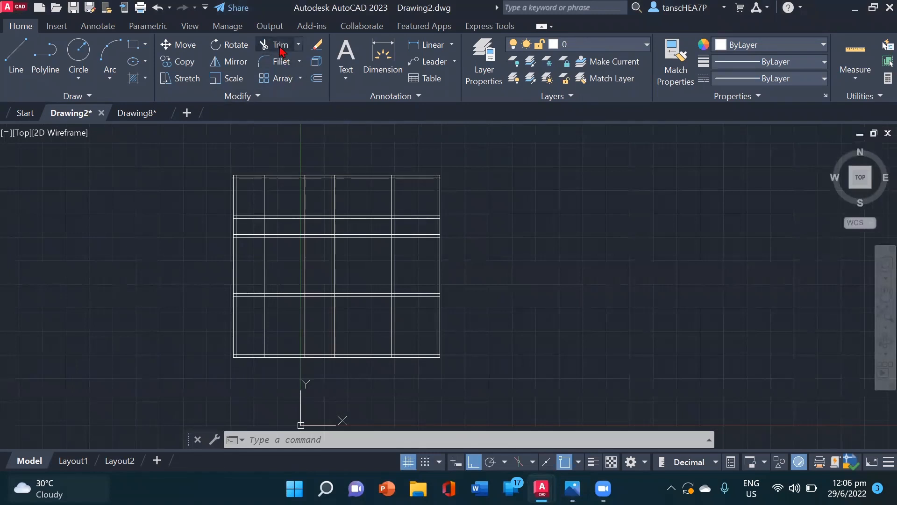
left_click(279, 46)
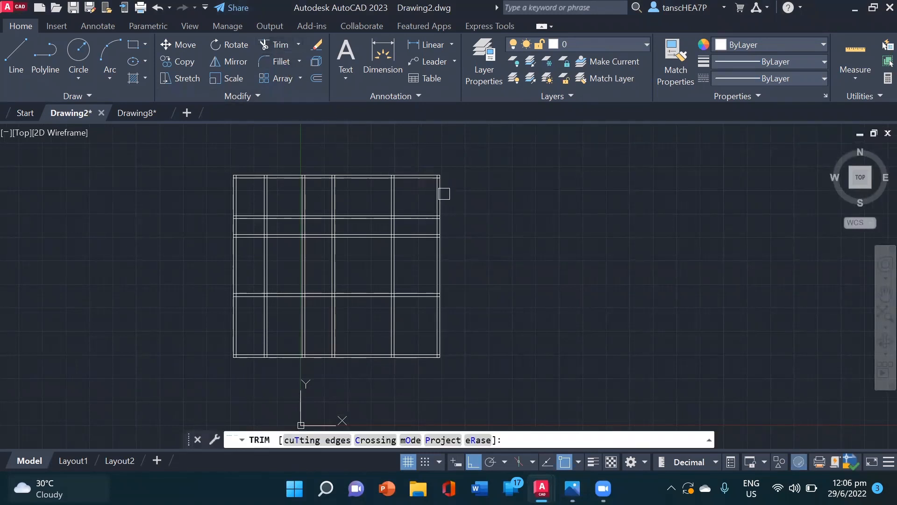
left_click_drag(423, 193, 321, 192)
scroll(394, 226, "up", 2)
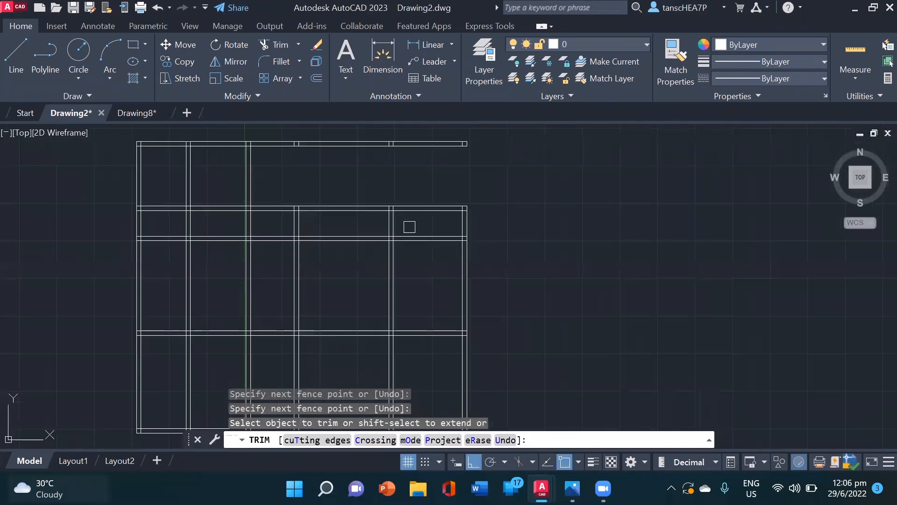
middle_click_drag(411, 226, 410, 213)
mouse_move(431, 207)
left_mouse_down()
mouse_move(242, 208)
mouse_move(269, 209)
left_mouse_up()
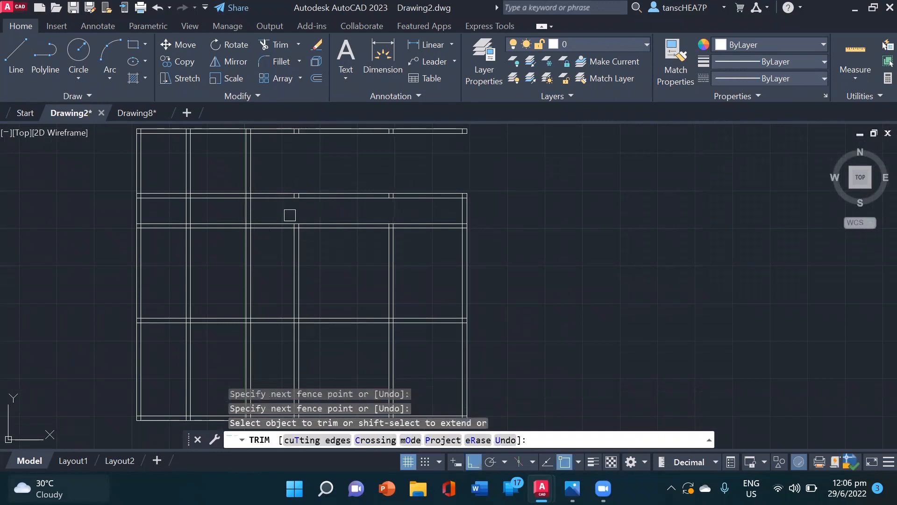
Trim the three vertical partition walls crossing the living and dining area, keeping the balcony partition and the outer walls
middle_click_drag(428, 260, 431, 209)
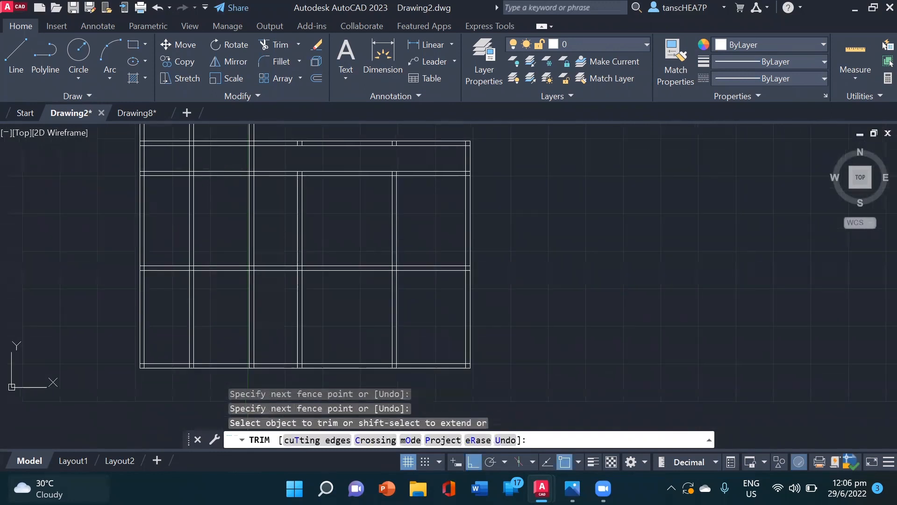
mouse_move(441, 310)
left_mouse_down()
mouse_move(256, 301)
mouse_move(297, 310)
left_mouse_up()
middle_click_drag(296, 310, 362, 310)
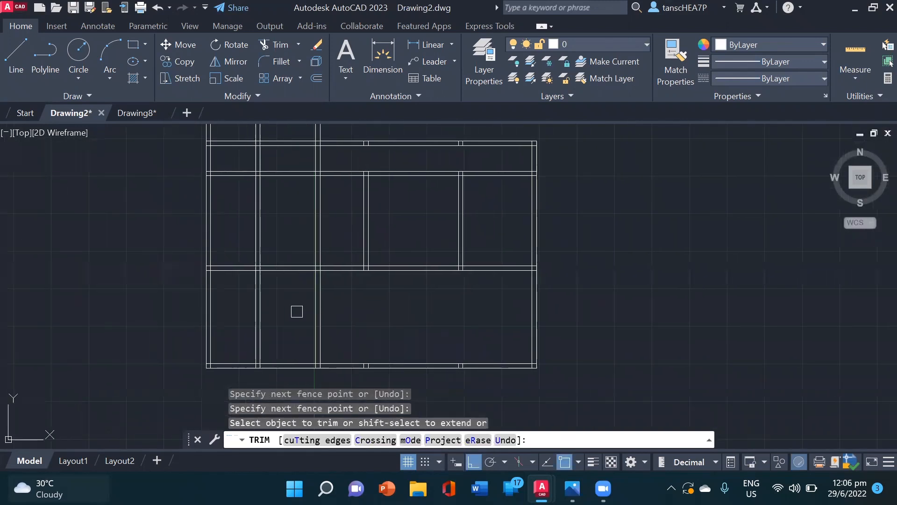
left_click_drag(345, 310, 285, 311)
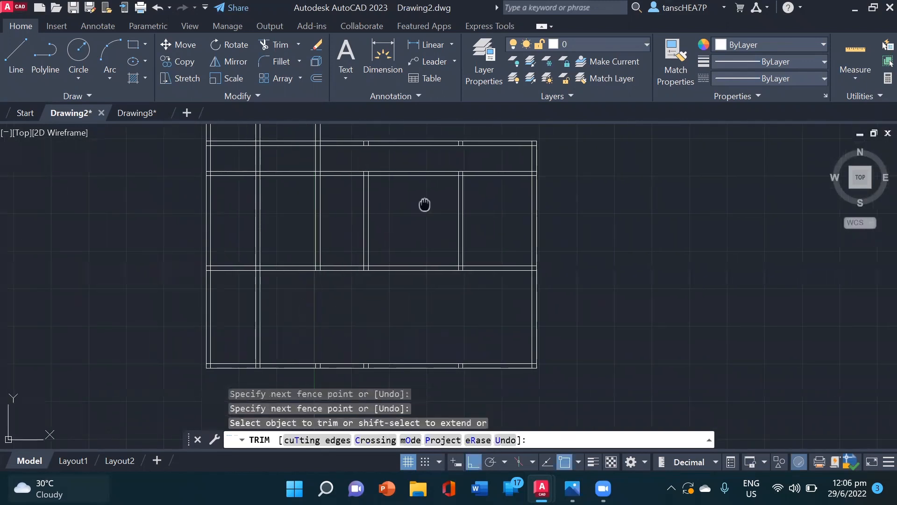
Trim the surplus horizontal wall lines right of the master bath and above the bath, bedroom and kitchen block
middle_click_drag(424, 202, 422, 284)
middle_click_drag(431, 198, 432, 208)
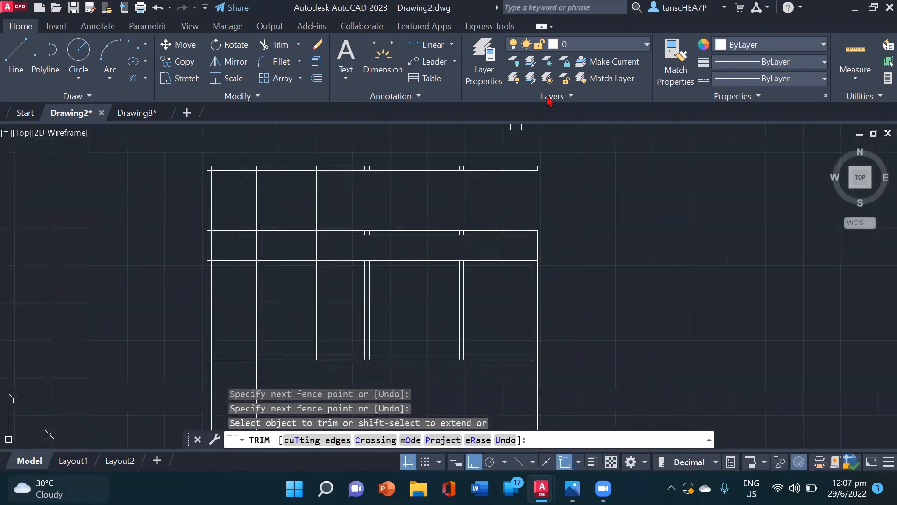
mouse_move(484, 200)
left_mouse_down()
mouse_move(490, 150)
mouse_move(484, 159)
left_mouse_up()
left_click_drag(446, 191, 421, 154)
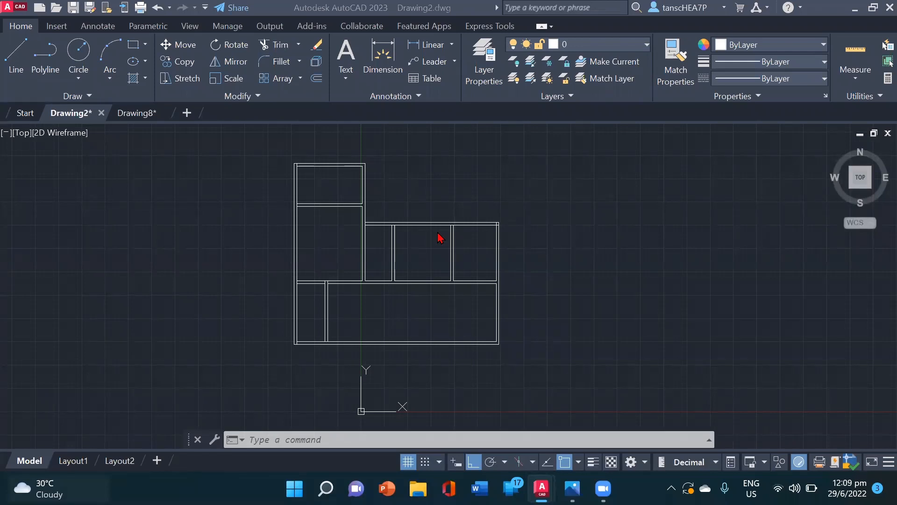
Compare the trimmed wall layout with the reference floor plan image and its room names
left_click(265, 46)
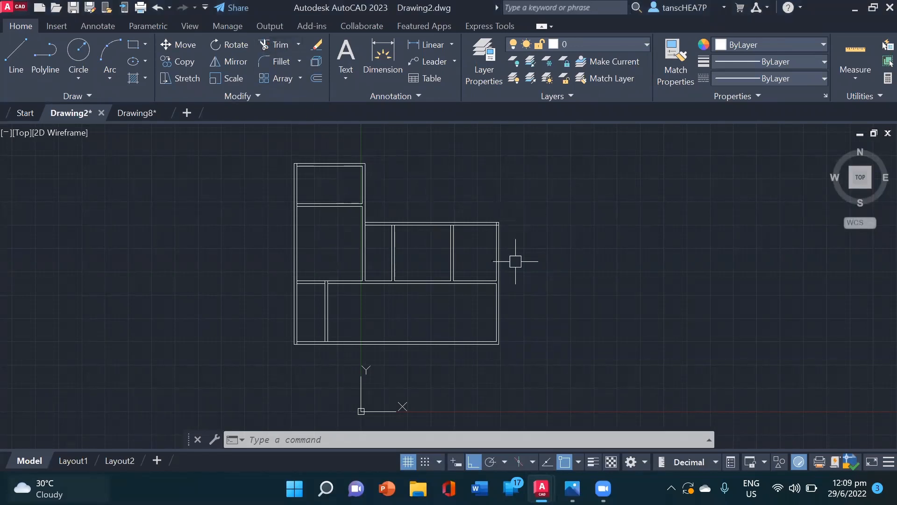
middle_click_drag(422, 314, 483, 327)
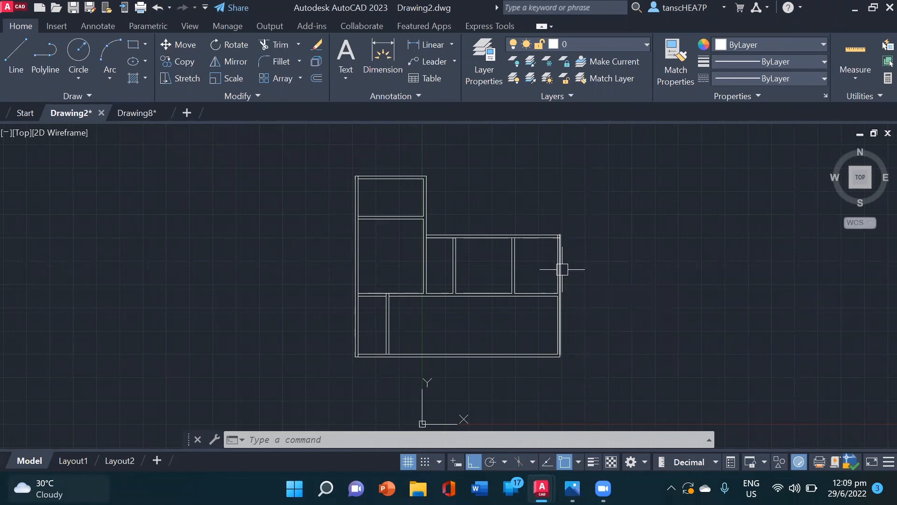
scroll(449, 306, "up", 2)
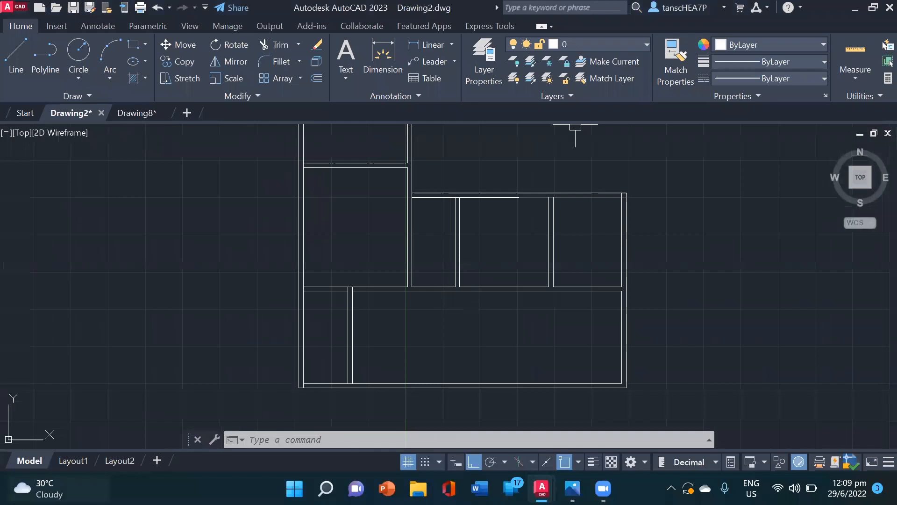
scroll(575, 127, "down", 2)
left_click(572, 488)
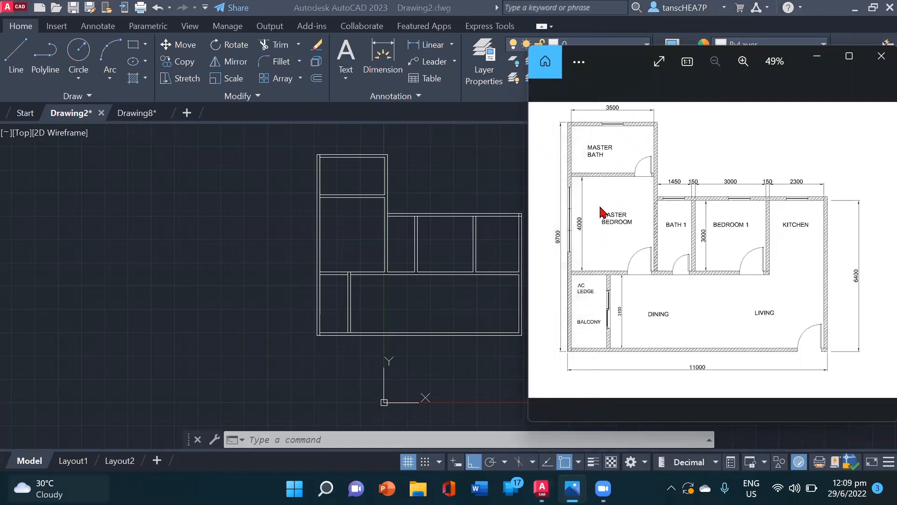
left_click(424, 172)
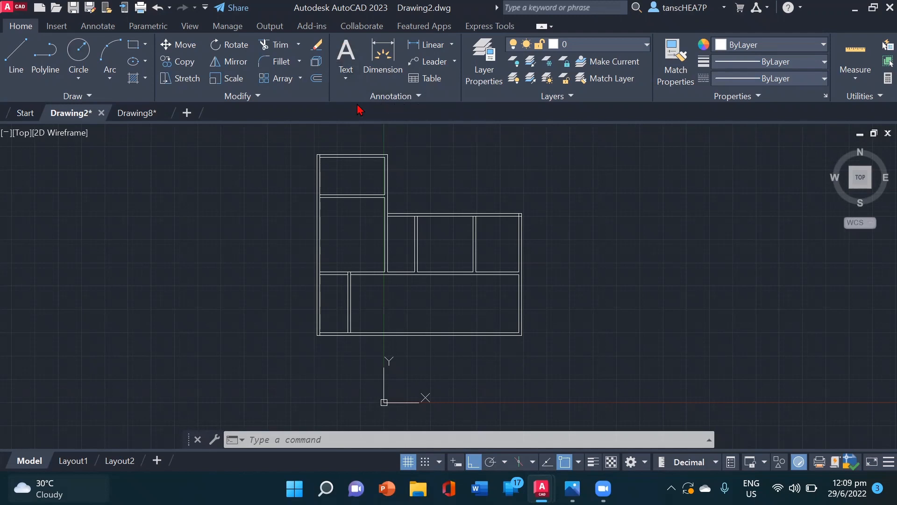
Add the multiline text label LIVING in the large lower room, just right of the balcony partition
left_click(342, 55)
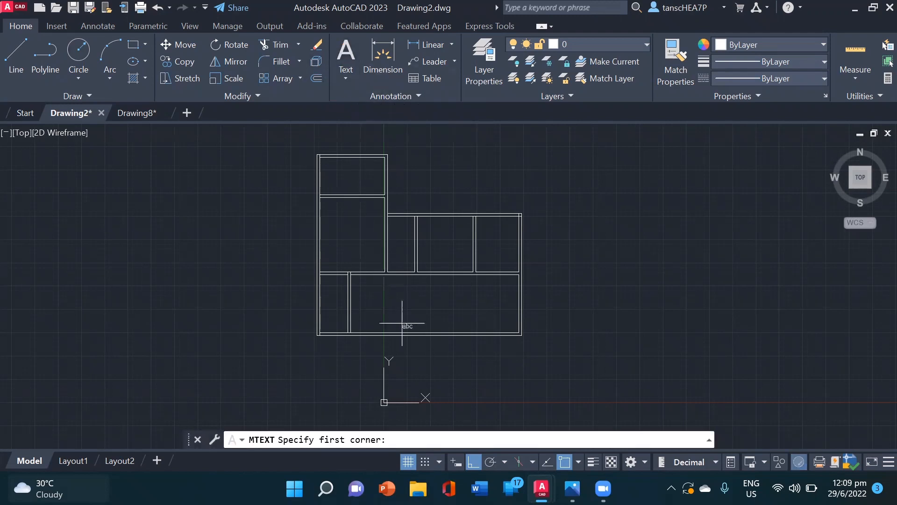
middle_click_drag(402, 322, 396, 304)
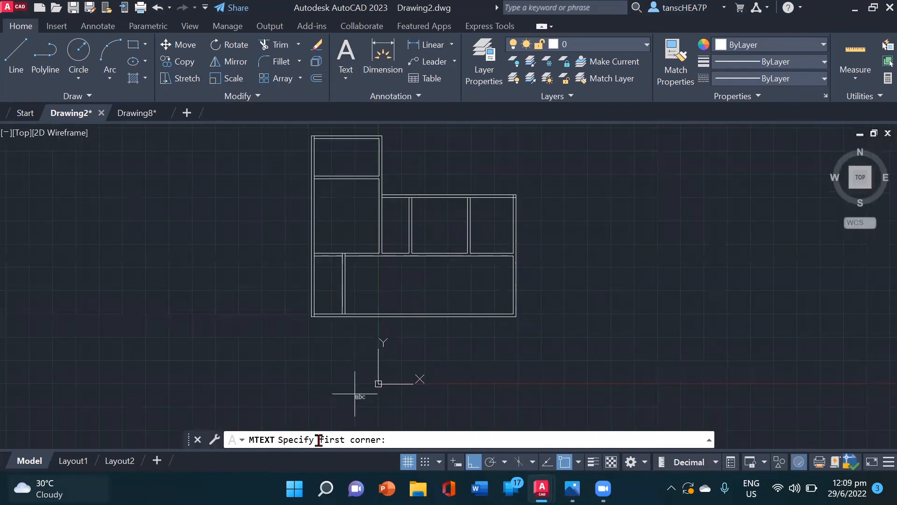
left_click(366, 271)
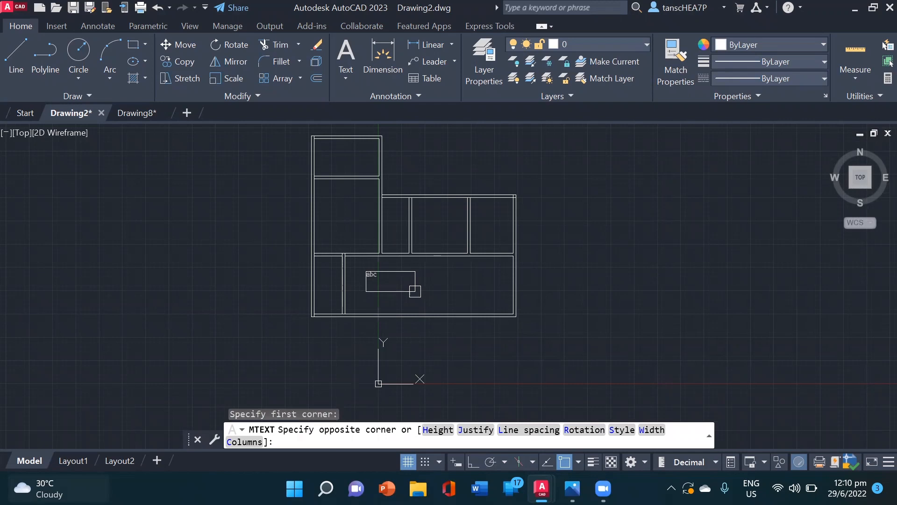
left_click(415, 291)
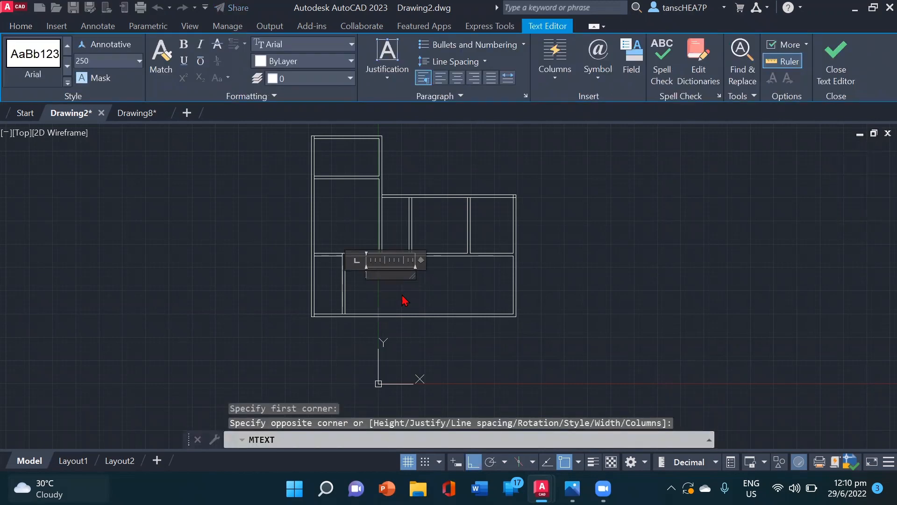
scroll(404, 300, "up", 2)
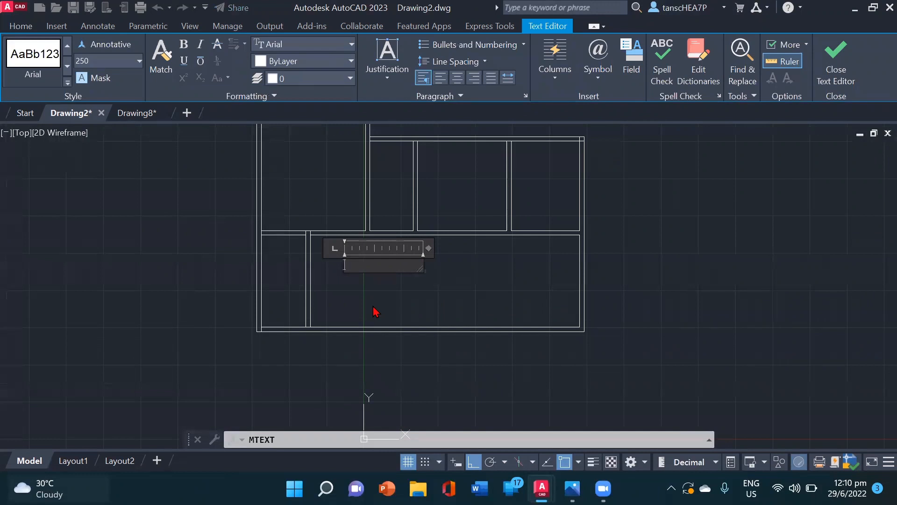
type("LIVING")
left_click(377, 291)
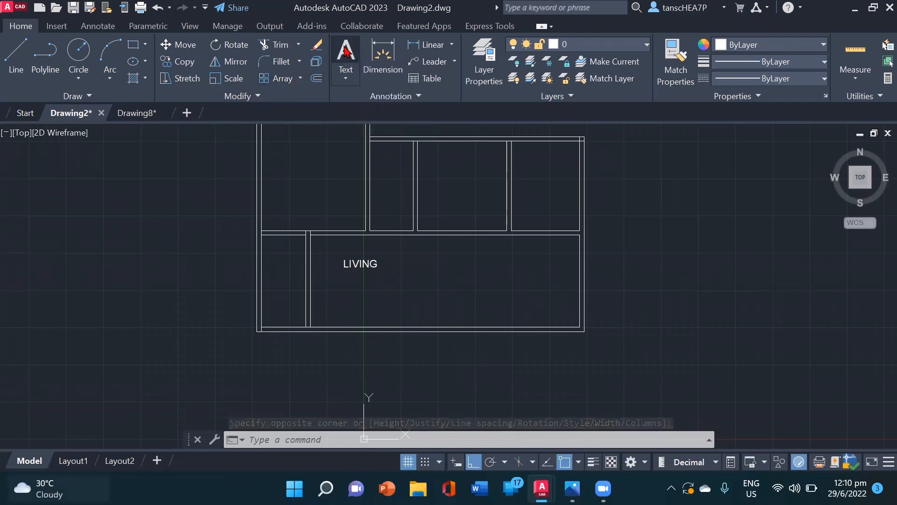
Add the multiline text label DINING in the large lower room, to the right of the LIVING label
left_click(350, 54)
left_click(463, 259)
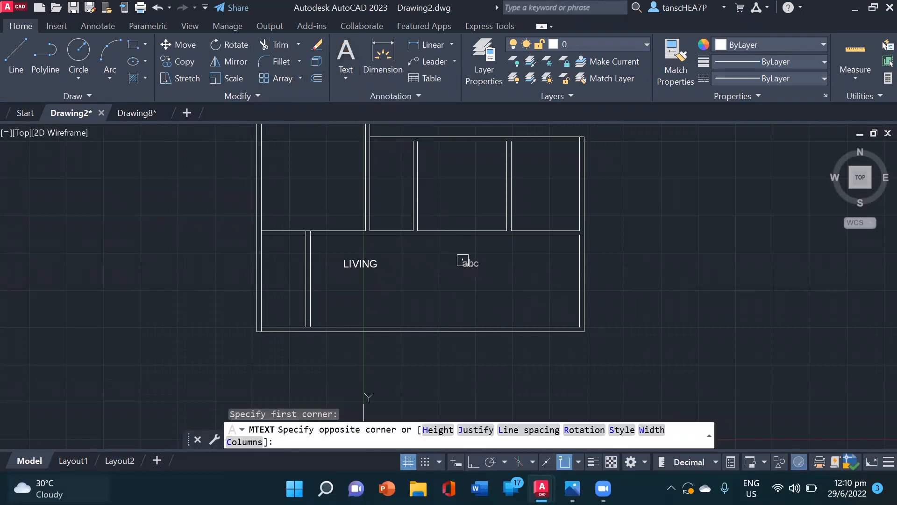
left_click(540, 278)
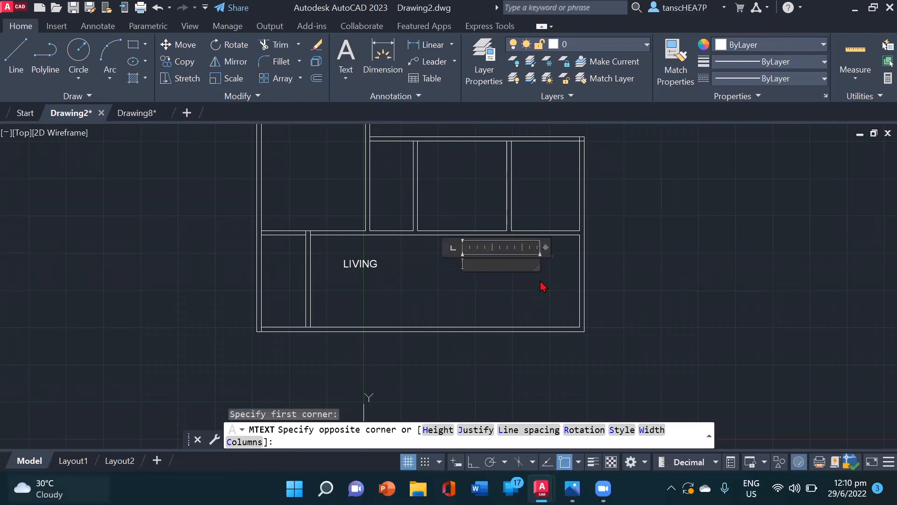
type("DI")
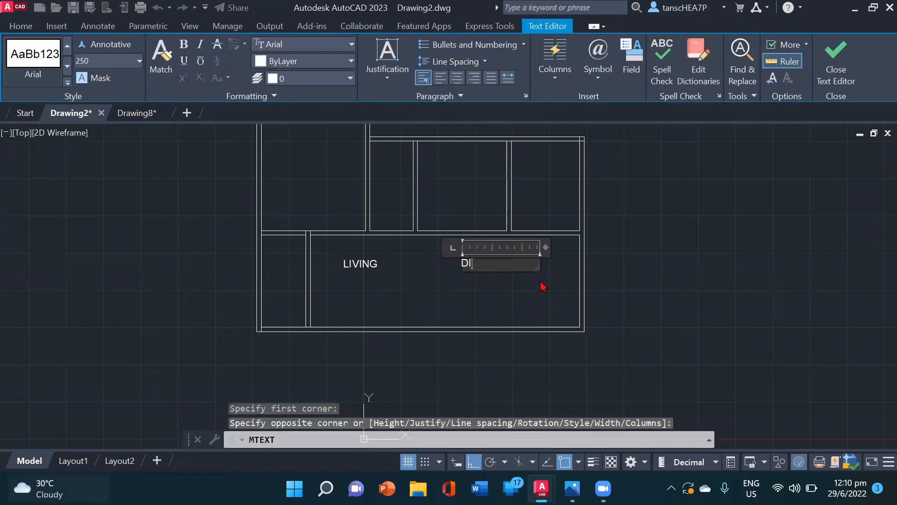
type("NING")
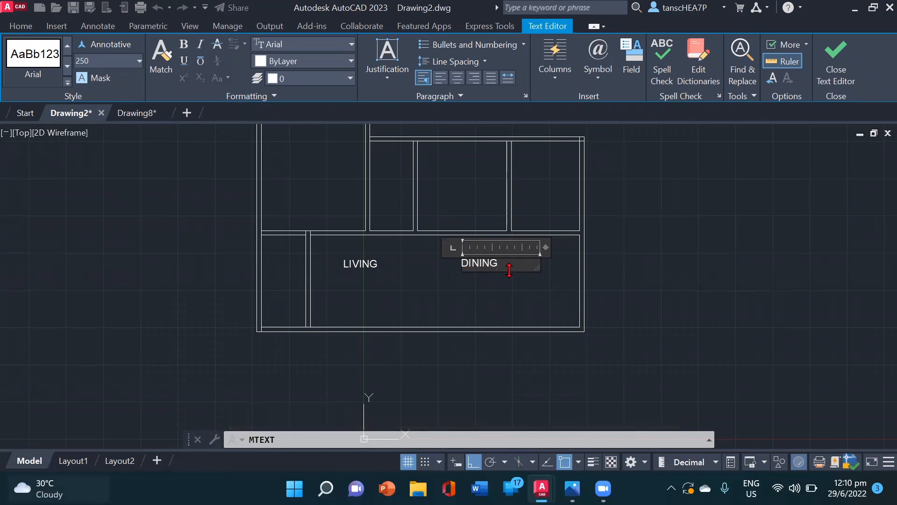
Set the text height of the DINING label to 350 and finish editing it
left_click_drag(508, 267, 455, 267)
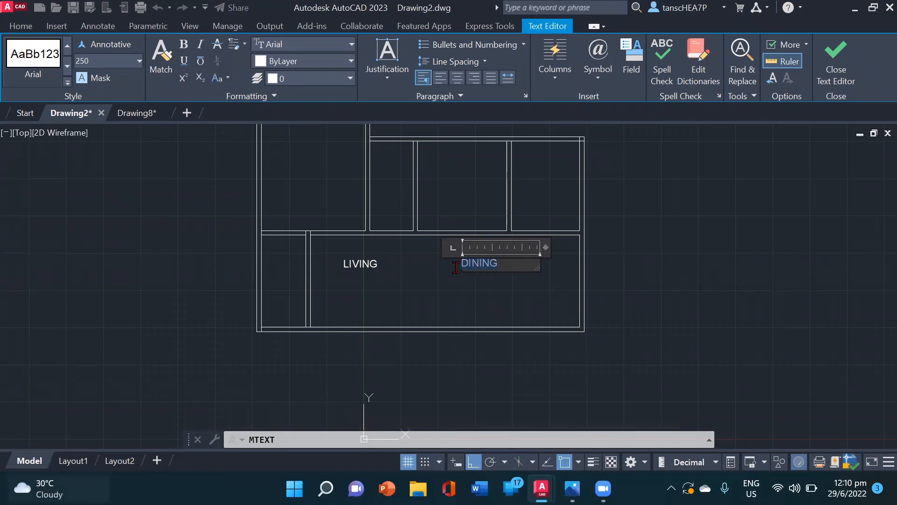
left_click(105, 62)
type("350")
key("Return")
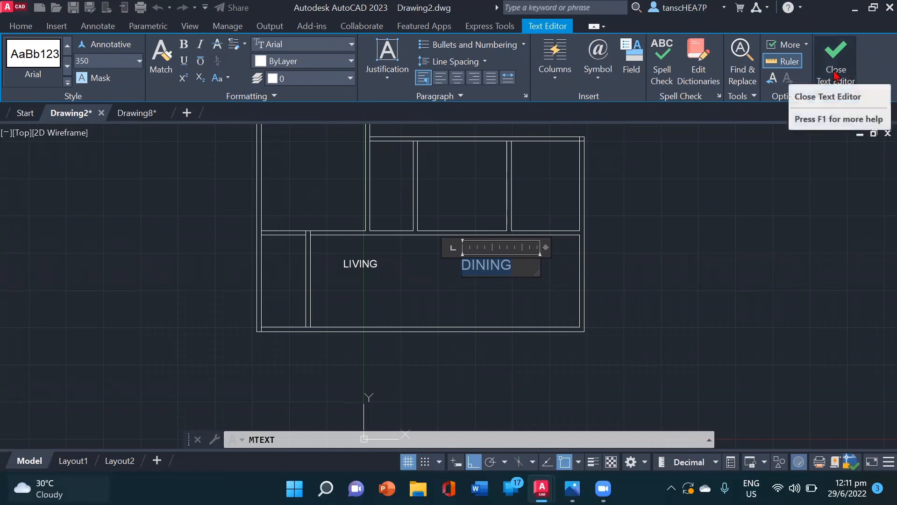
left_click(834, 75)
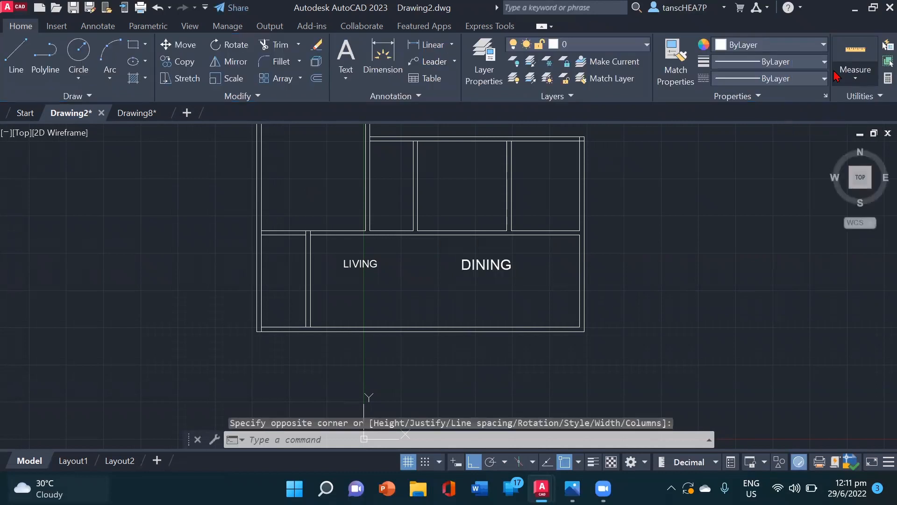
Examine the room labels and the Floor Plan title across the whole drawing
scroll(415, 194, "down", 3)
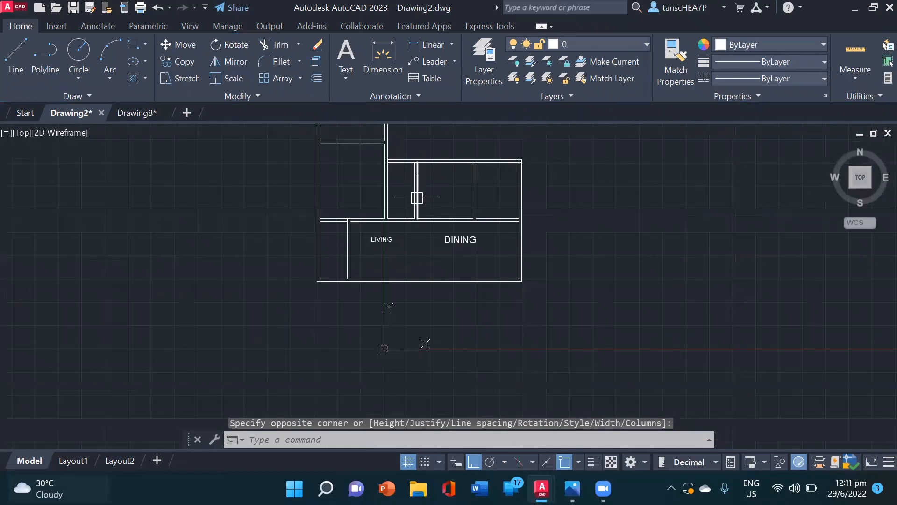
middle_click_drag(415, 193, 409, 239)
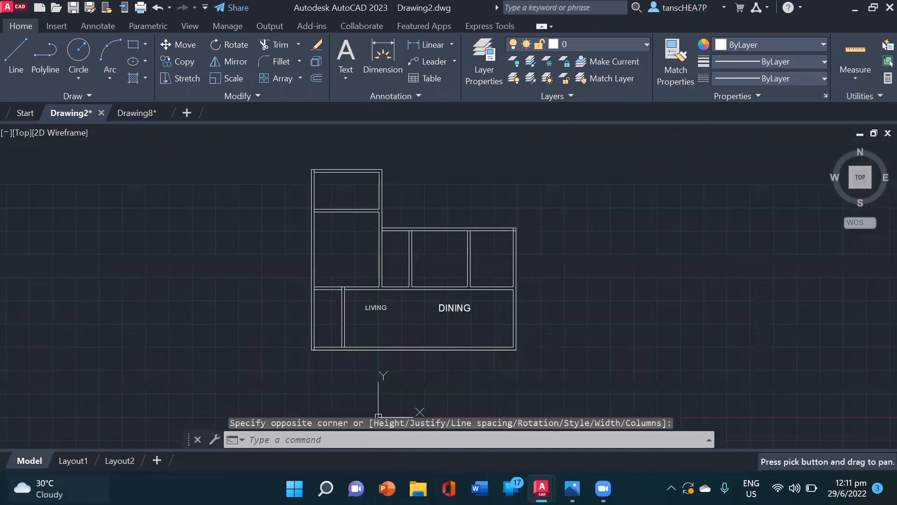
left_click(559, 32)
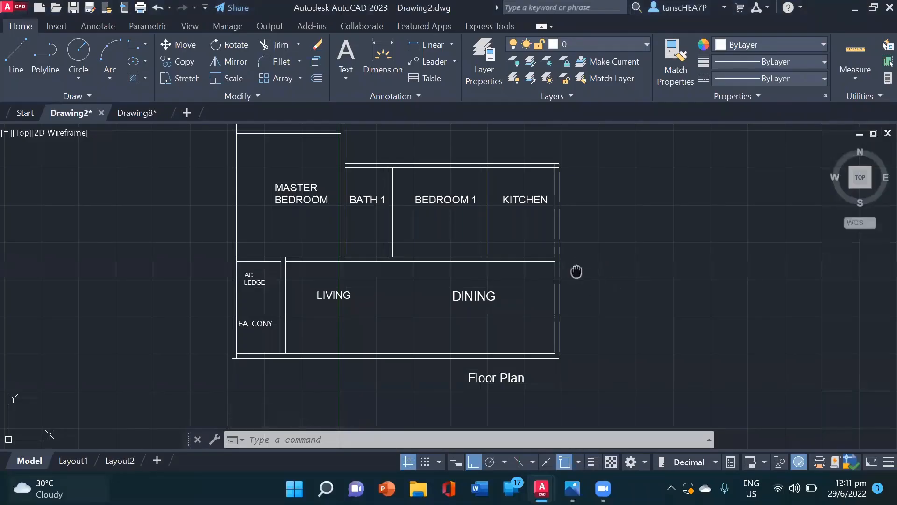
middle_click_drag(576, 271, 616, 314)
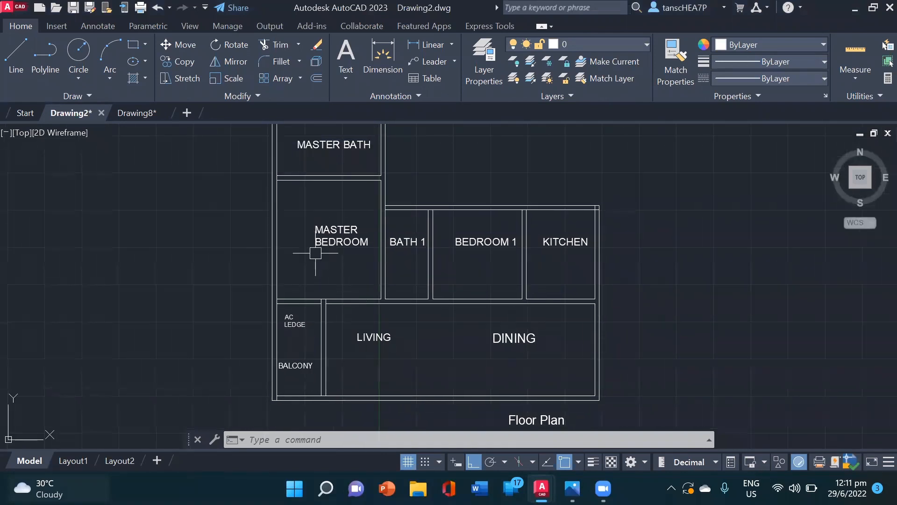
middle_click_drag(547, 273, 549, 277)
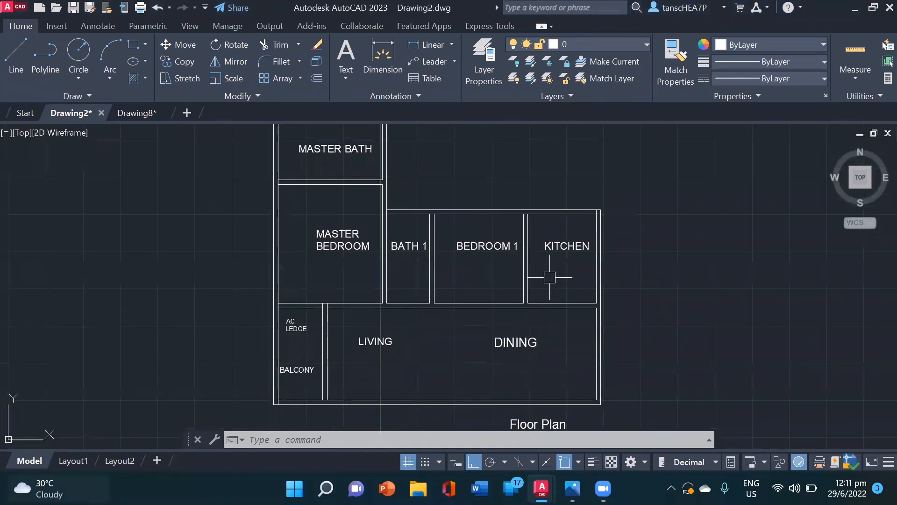
scroll(550, 277, "down", 2)
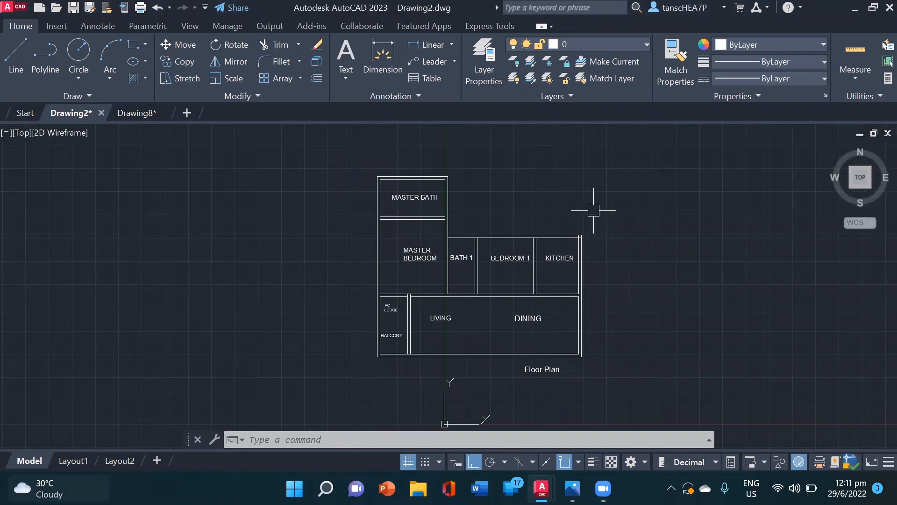
middle_click_drag(595, 211, 593, 219)
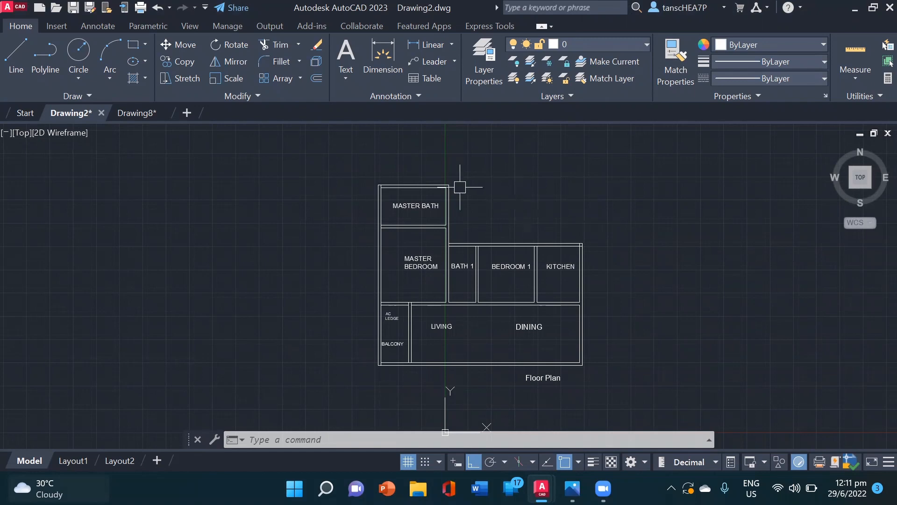
Open the tool palettes and choose the Architectural palette
left_click(186, 29)
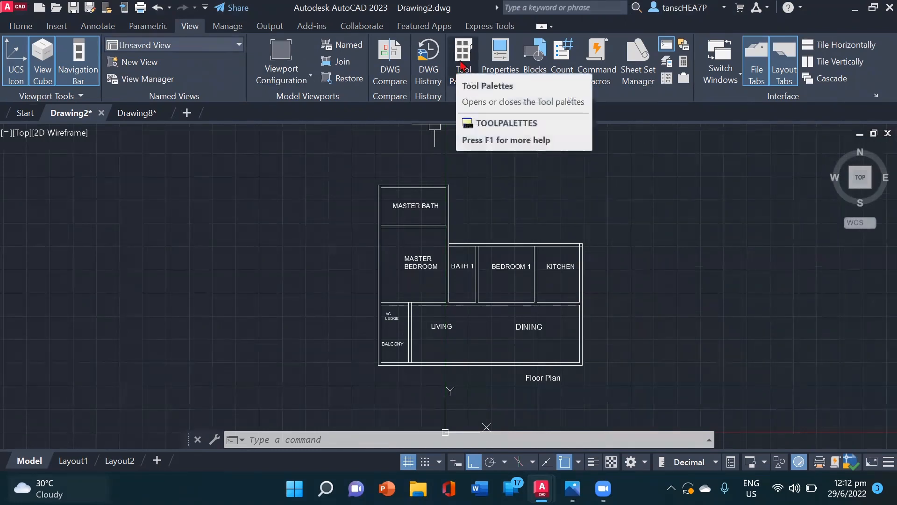
left_click(461, 65)
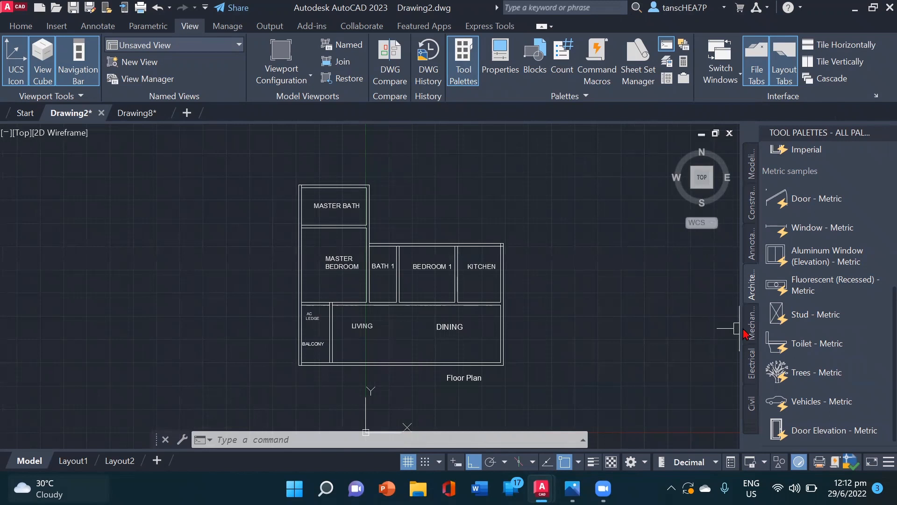
left_click(751, 434)
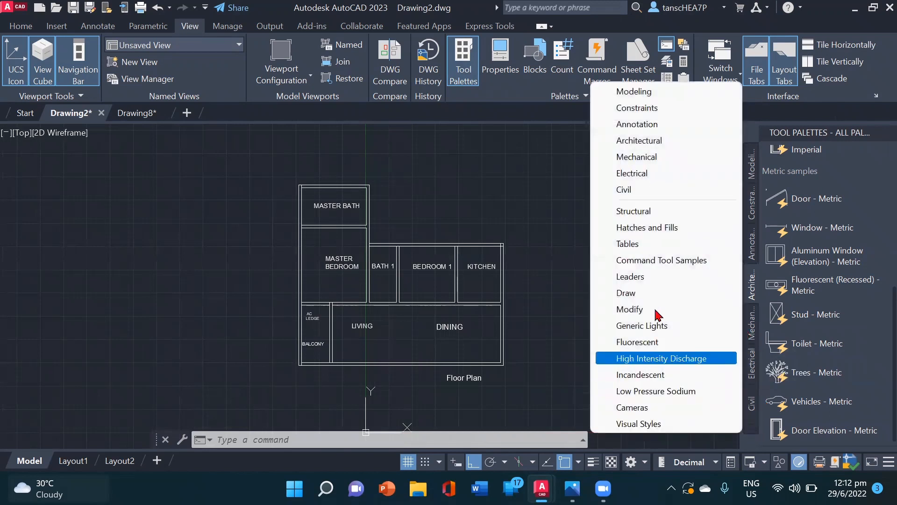
left_click(643, 143)
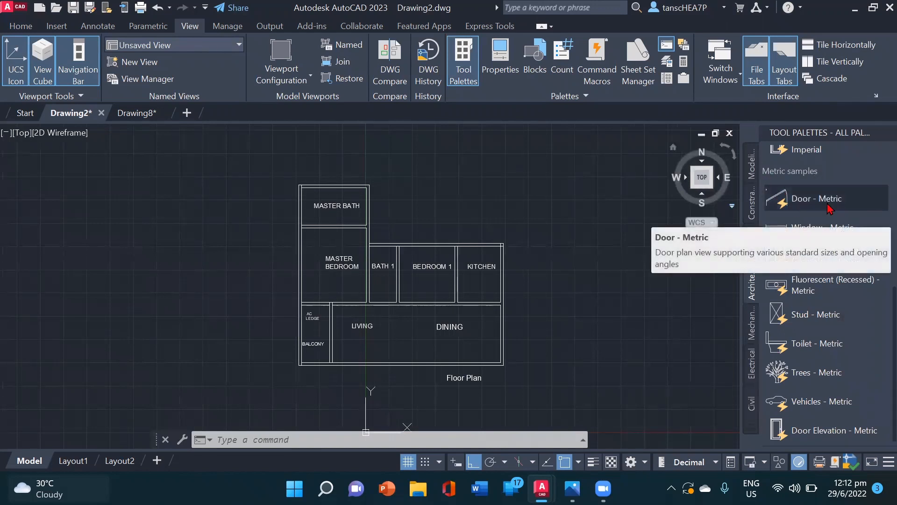
Insert a Door - Metric block on the upper line of BEDROOM 1's lower wall, near the kitchen partition
left_click(786, 202)
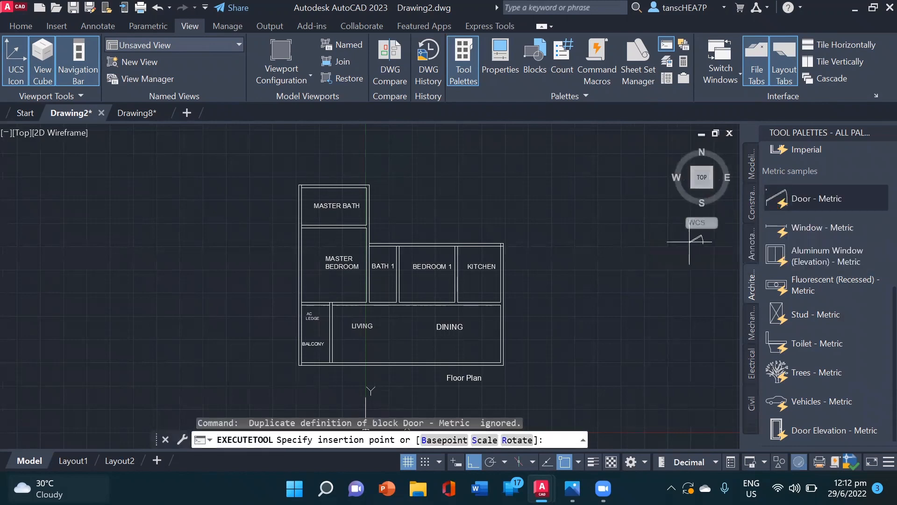
scroll(447, 320, "up", 4)
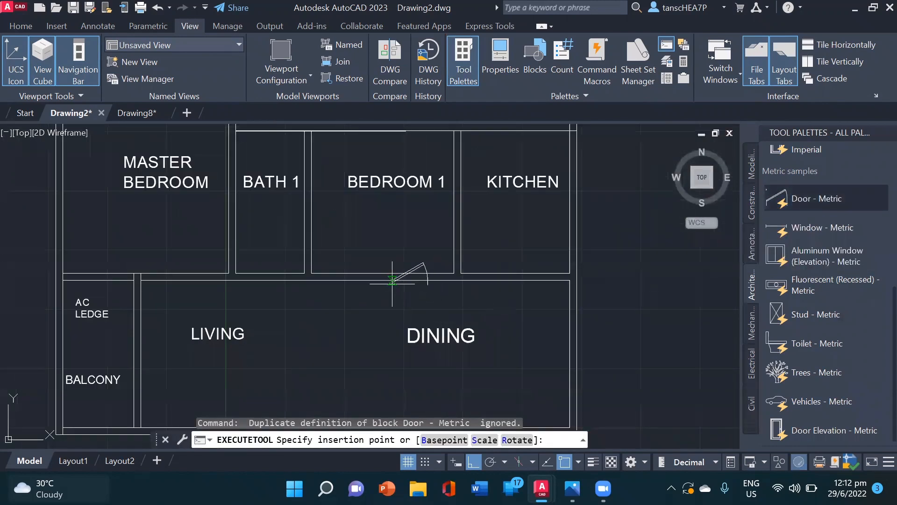
scroll(400, 281, "up", 2)
middle_click_drag(414, 274, 455, 244)
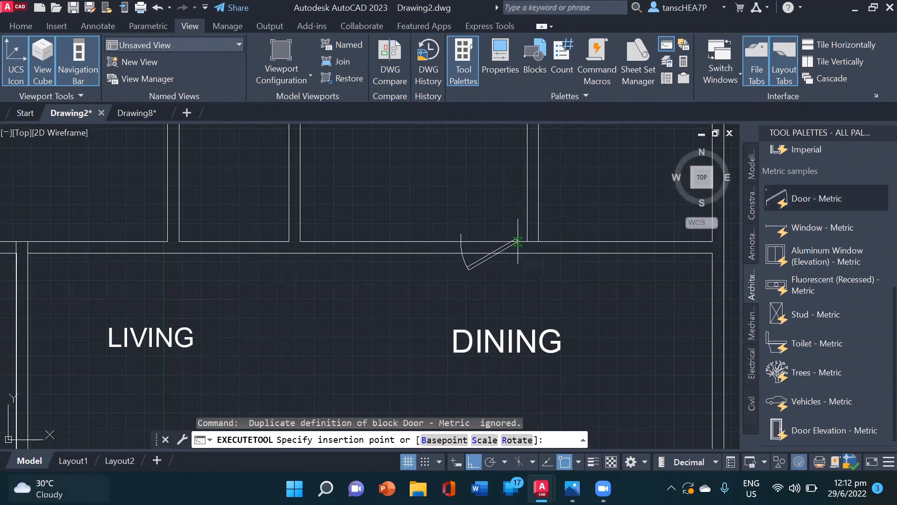
left_click(518, 241)
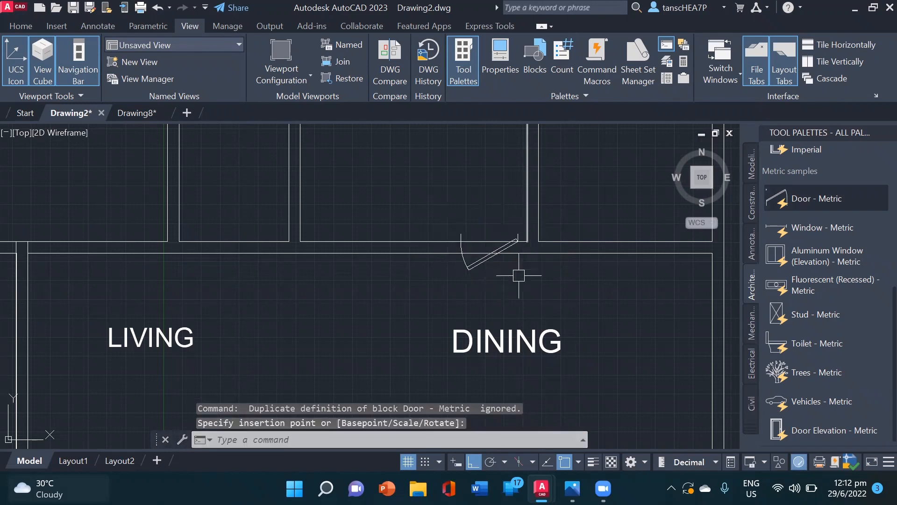
Flip the BEDROOM 1 door so it swings into the room and widen it away from the kitchen partition
left_click(481, 263)
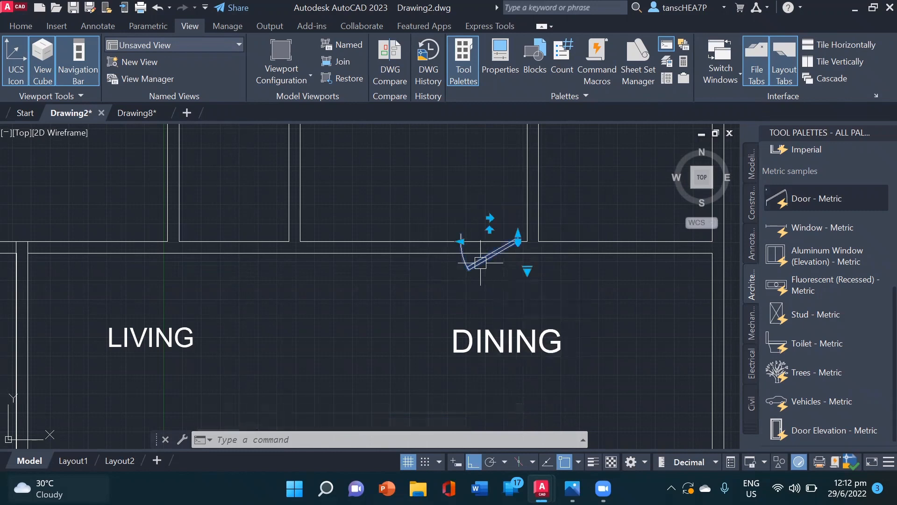
left_click(489, 230)
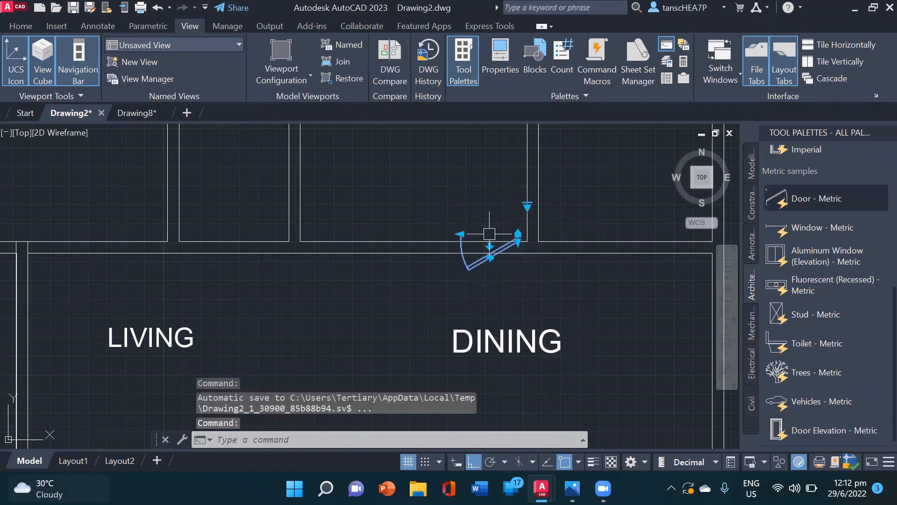
left_click(460, 234)
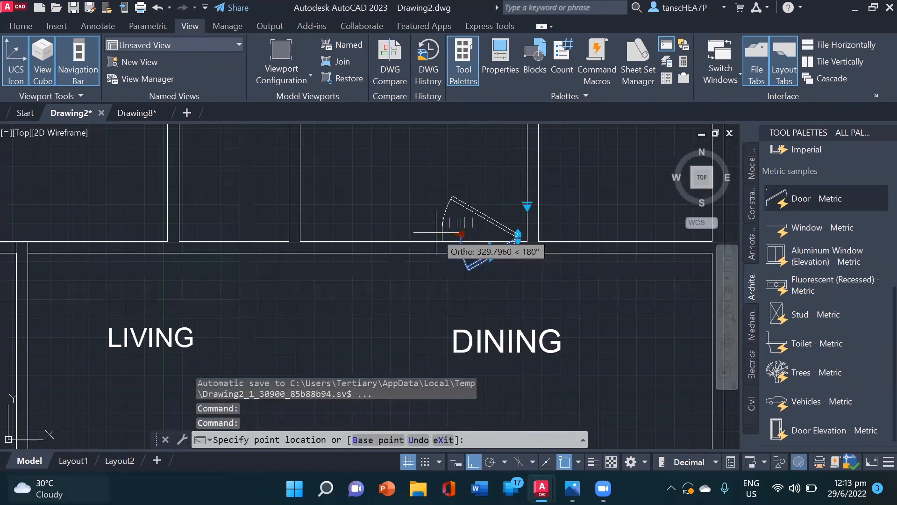
left_click(437, 232)
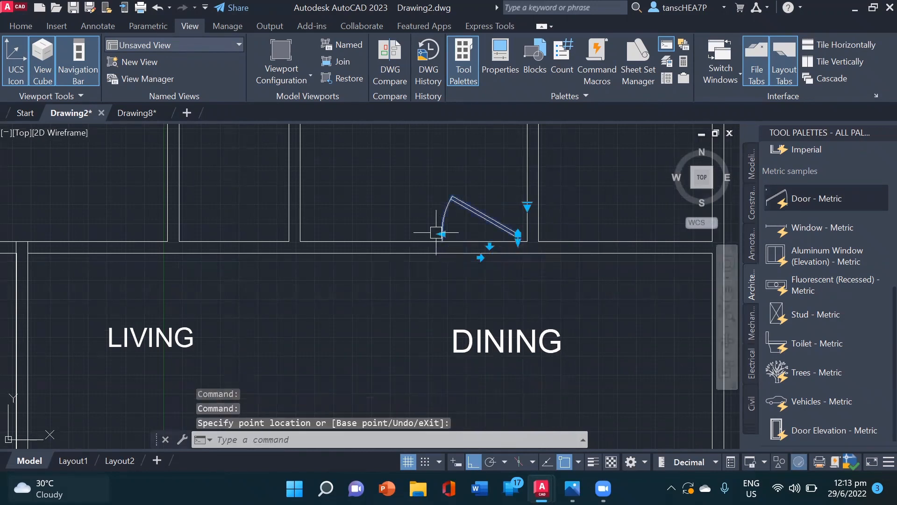
Set the opening angle of the BEDROOM 1 door to Open 90º
left_click(527, 206)
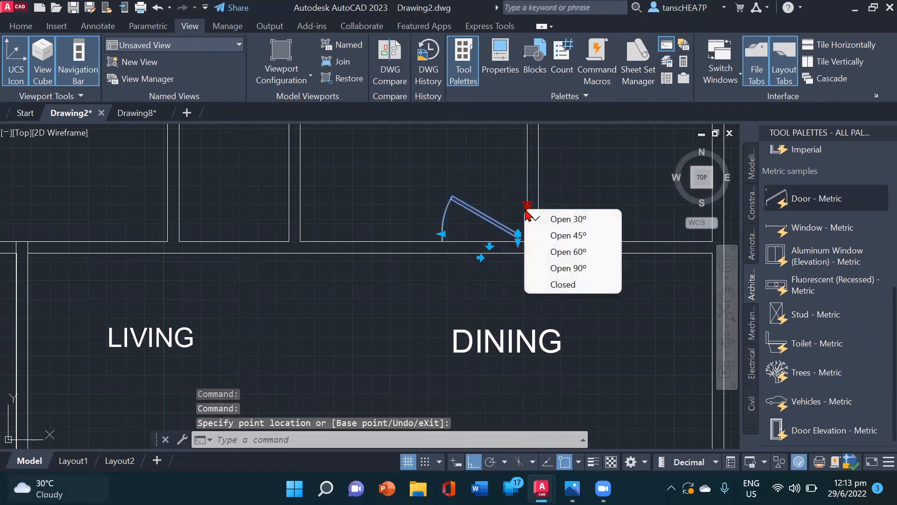
left_click(554, 269)
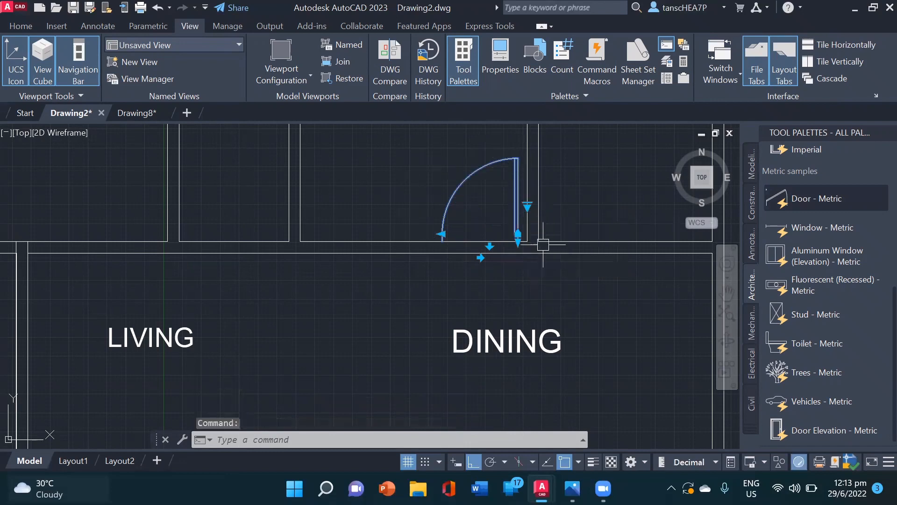
scroll(524, 280, "down", 5)
key("Escape")
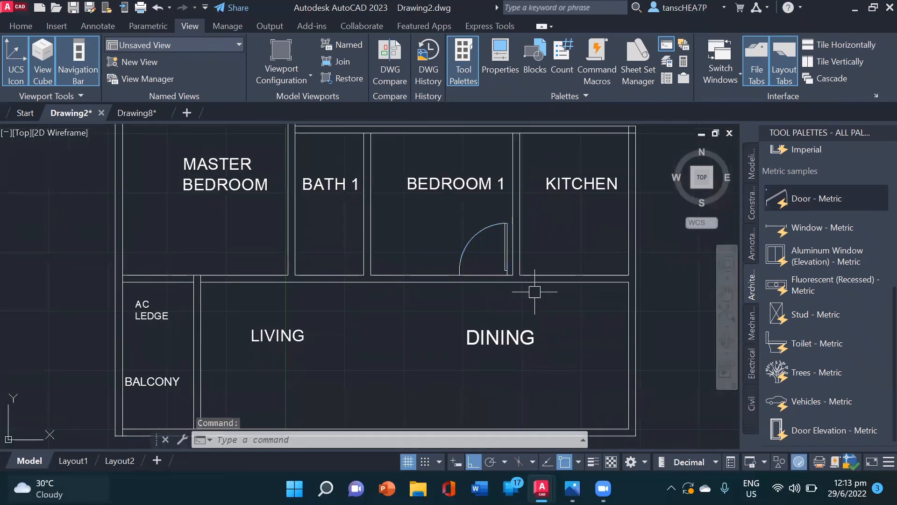
Move the BEDROOM 1 door straight down so its base sits on the lower wall line
middle_click_drag(497, 268, 553, 270)
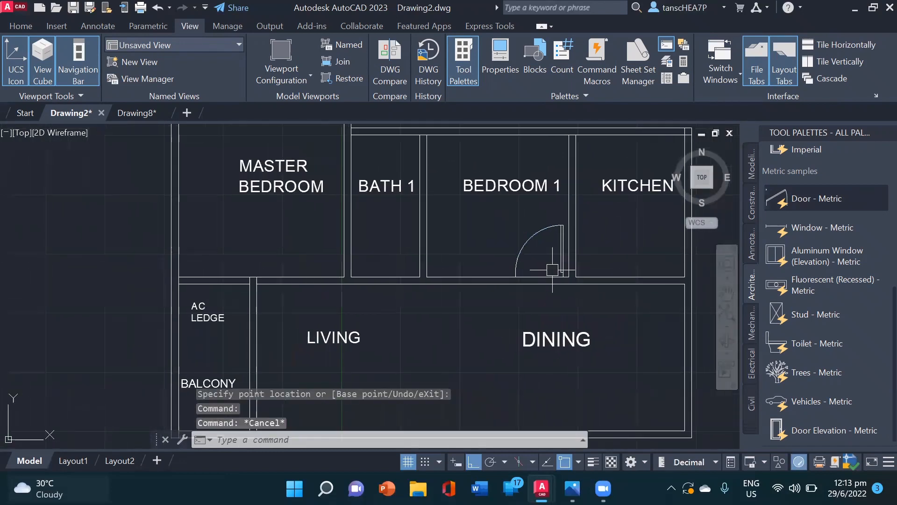
left_click(523, 250)
type("m")
key("Return")
scroll(564, 298, "up", 2)
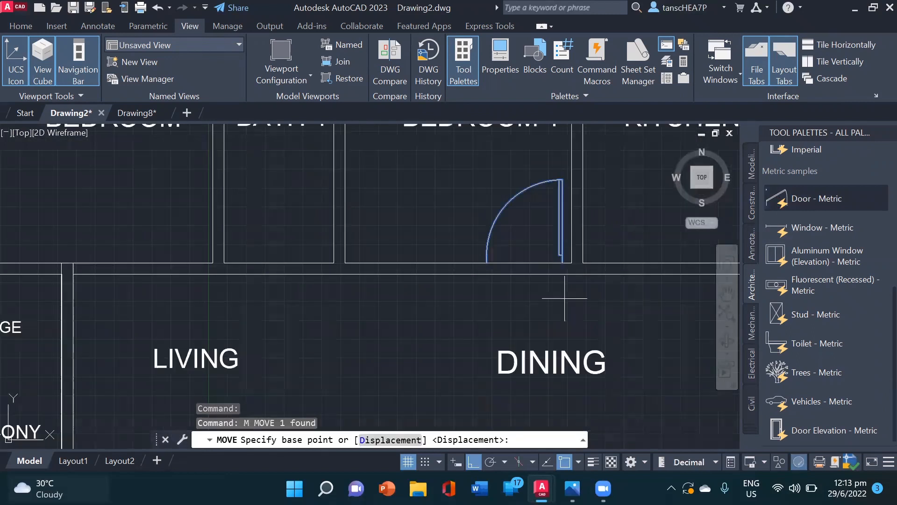
left_click(563, 259)
key("Escape")
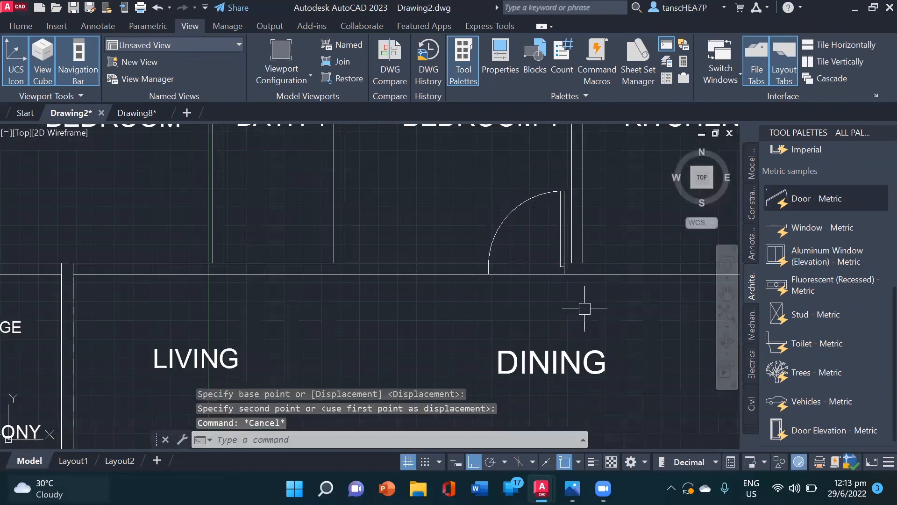
Insert another Door - Metric block in the lower wall of BATH 1, near the BEDROOM 1 partition
scroll(585, 308, "down", 3)
middle_click_drag(611, 308, 542, 310)
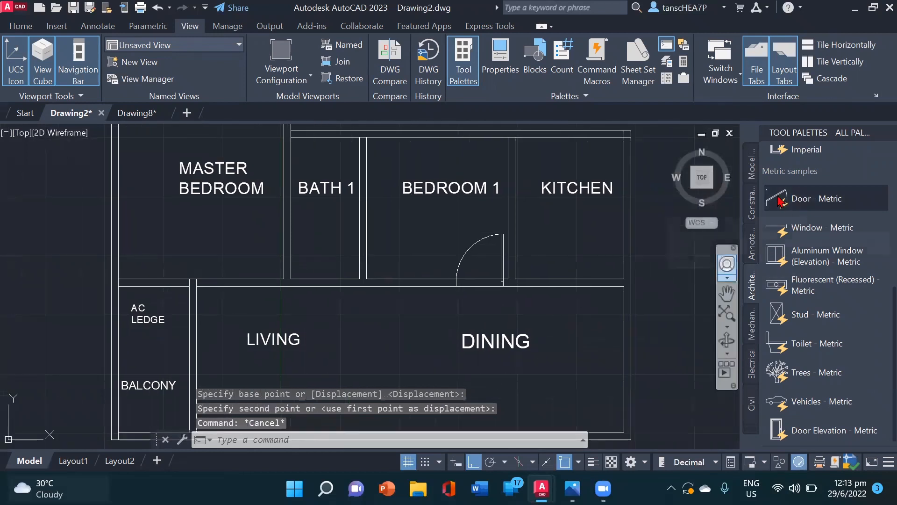
left_click(778, 201)
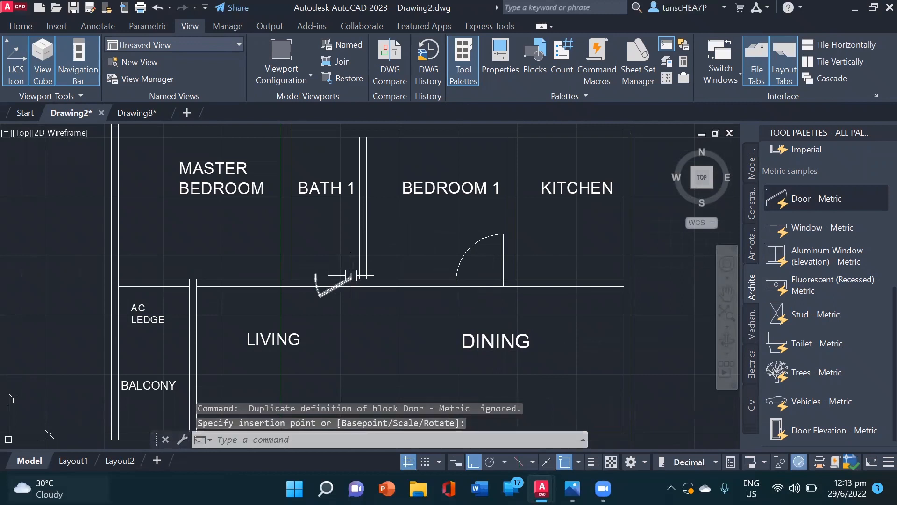
key("Escape")
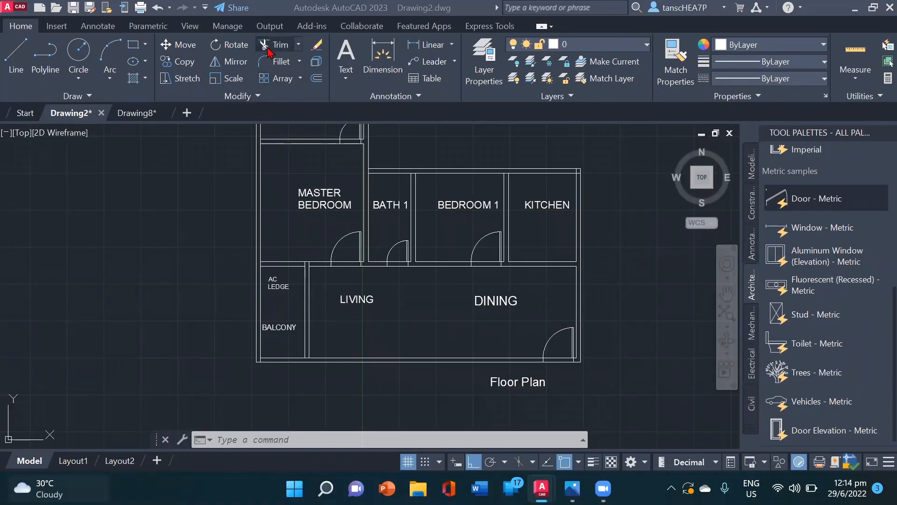
Trim the wall lines crossing the bedroom and bathroom door openings and the entrance door opening below DINING
type("TR")
key("Return")
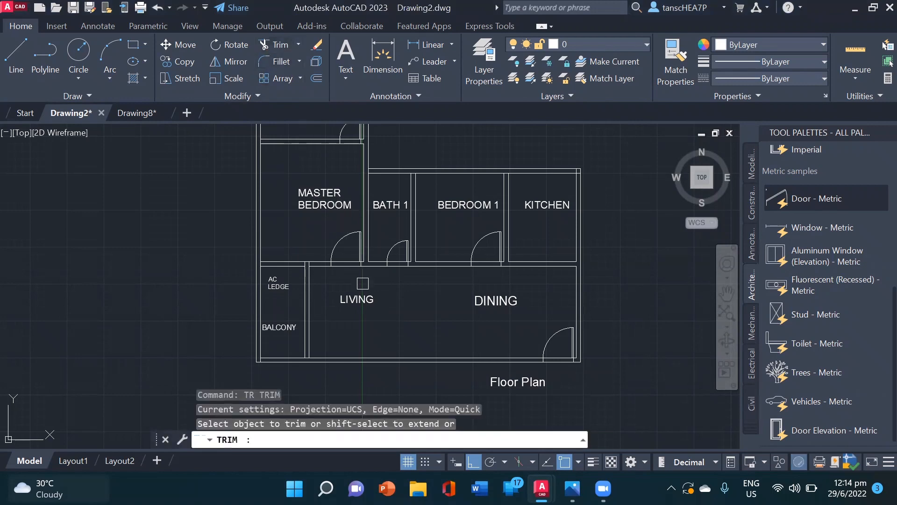
scroll(344, 230, "up", 4)
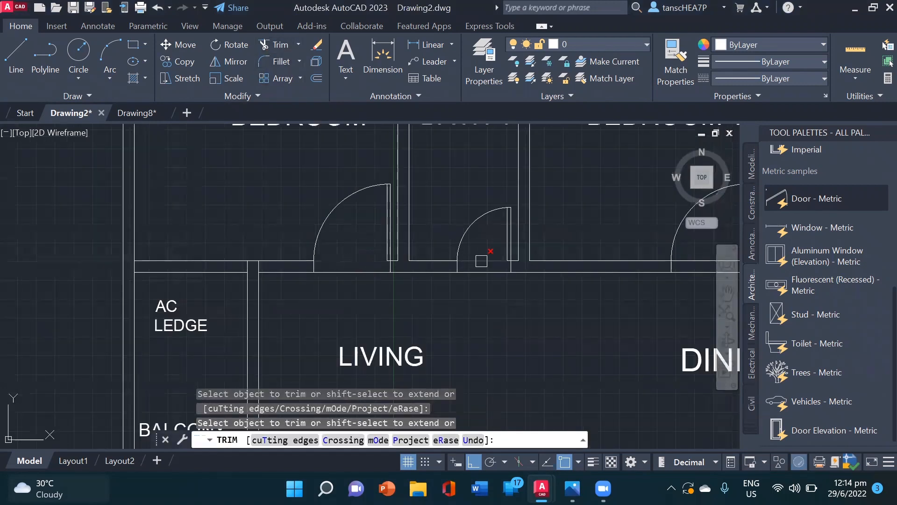
middle_click_drag(558, 320, 465, 297)
left_click(447, 252)
middle_click_drag(552, 356, 520, 208)
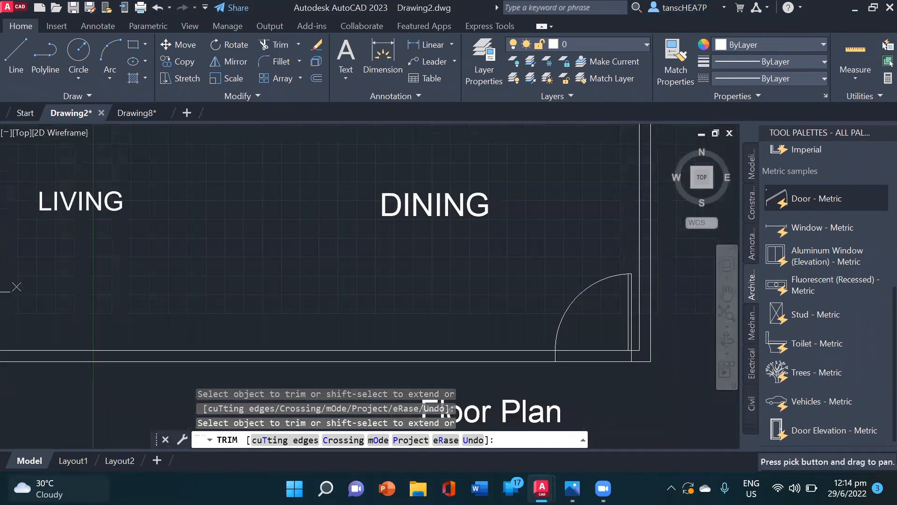
middle_click_drag(547, 316, 524, 262)
left_click(583, 297)
scroll(531, 291, "down", 5)
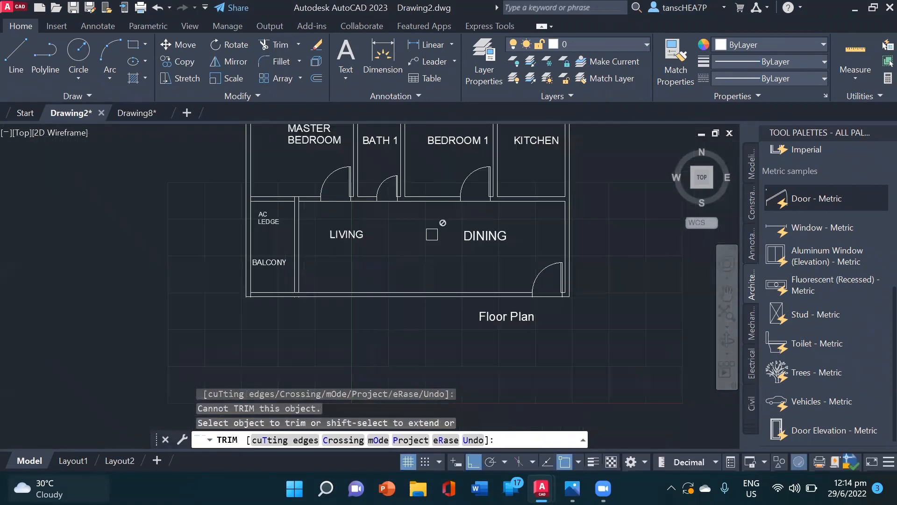
middle_click_drag(430, 234, 511, 382)
scroll(401, 212, "up", 3)
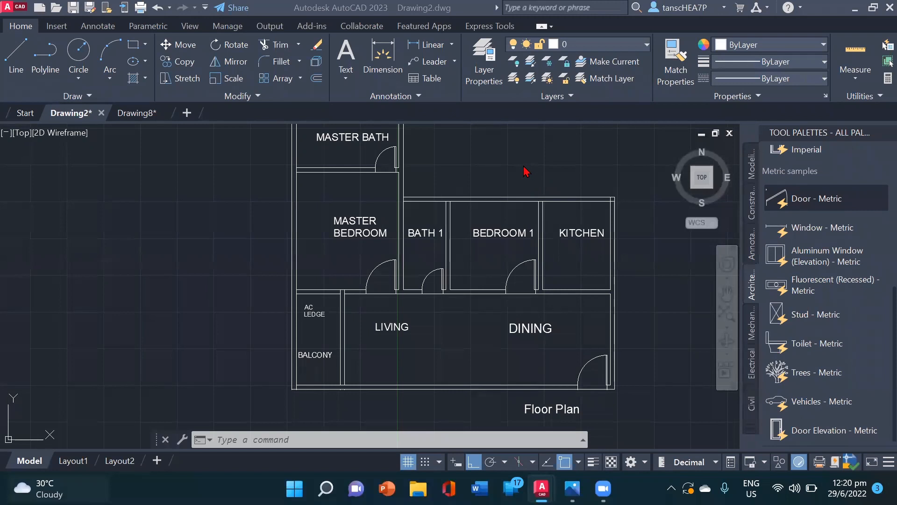
scroll(526, 172, "down", 2)
middle_click_drag(512, 181, 506, 215)
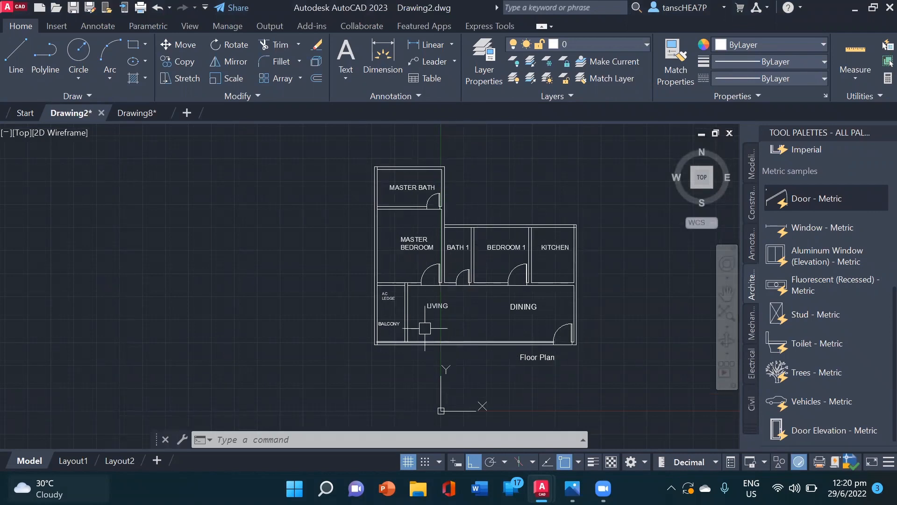
scroll(499, 315, "up", 2)
middle_click_drag(482, 309, 471, 365)
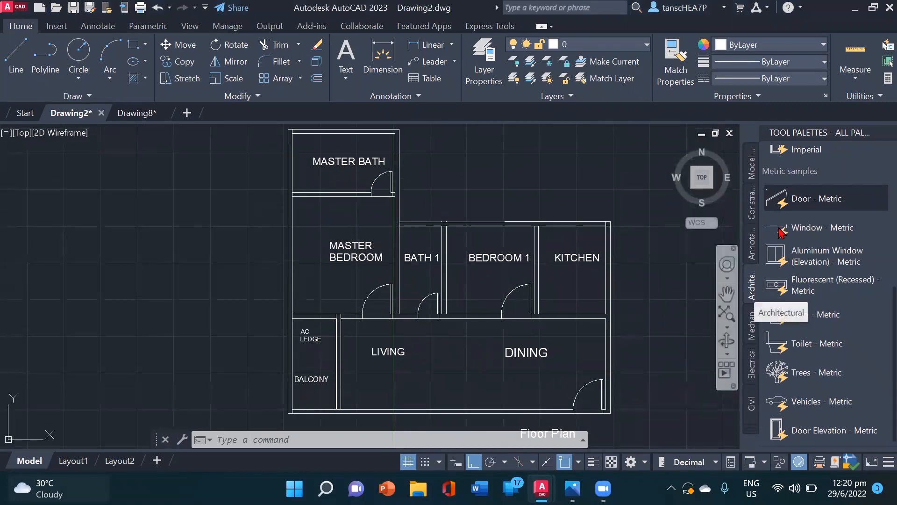
left_click(810, 229)
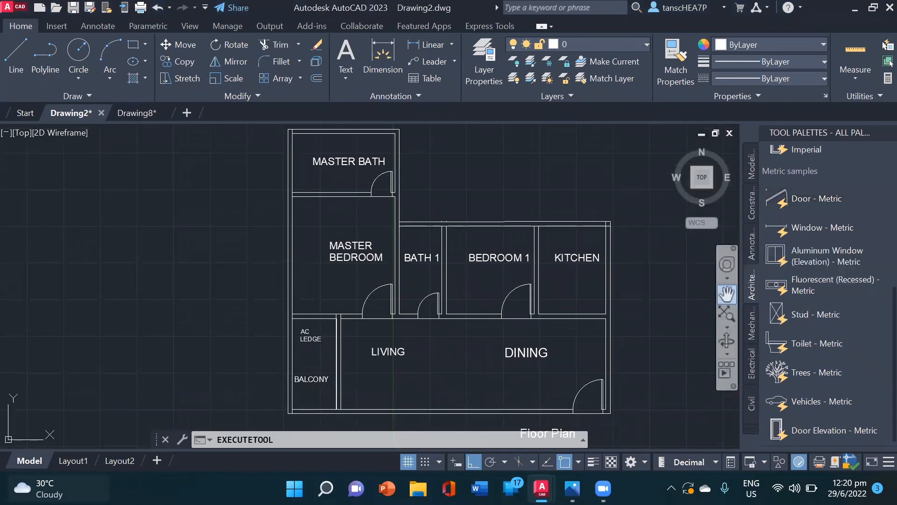
scroll(561, 226, "up", 2)
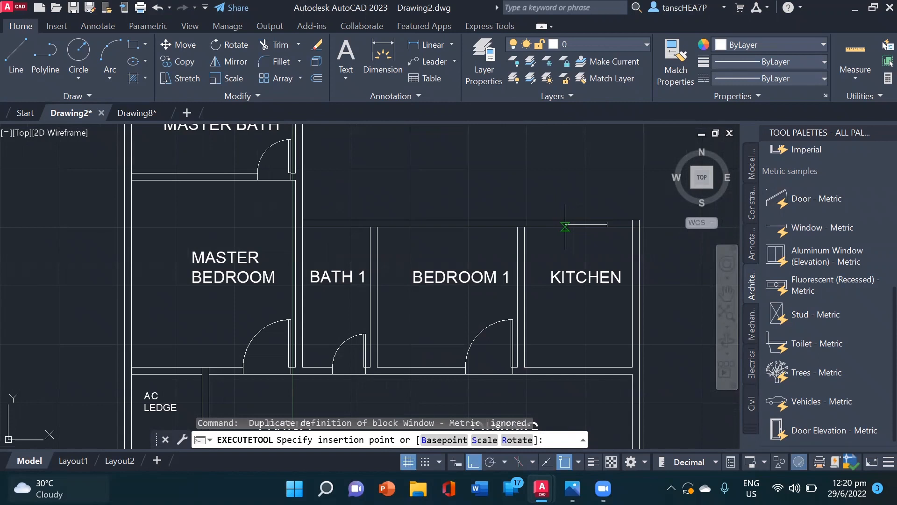
scroll(565, 226, "down", 2)
key("Escape")
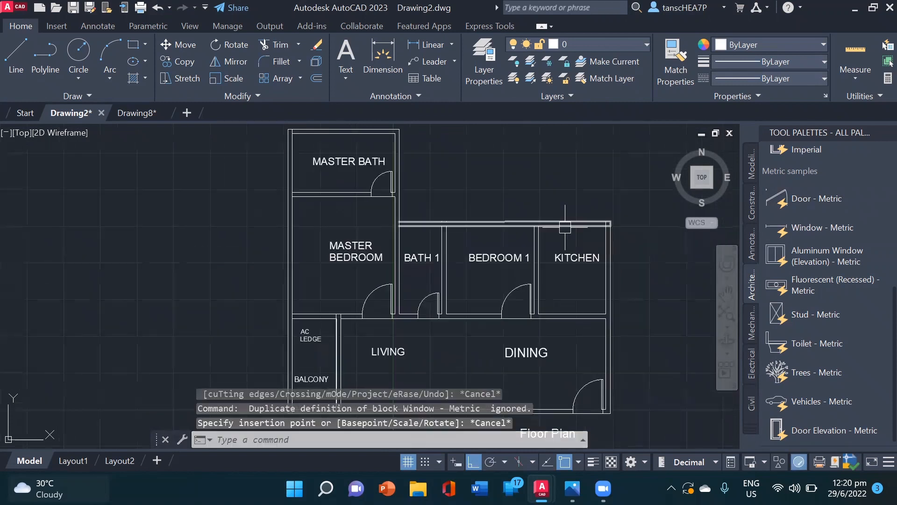
Insert a Window - Metric block in the upper exterior wall above KITCHEN
left_click(827, 228)
scroll(561, 231, "up", 4)
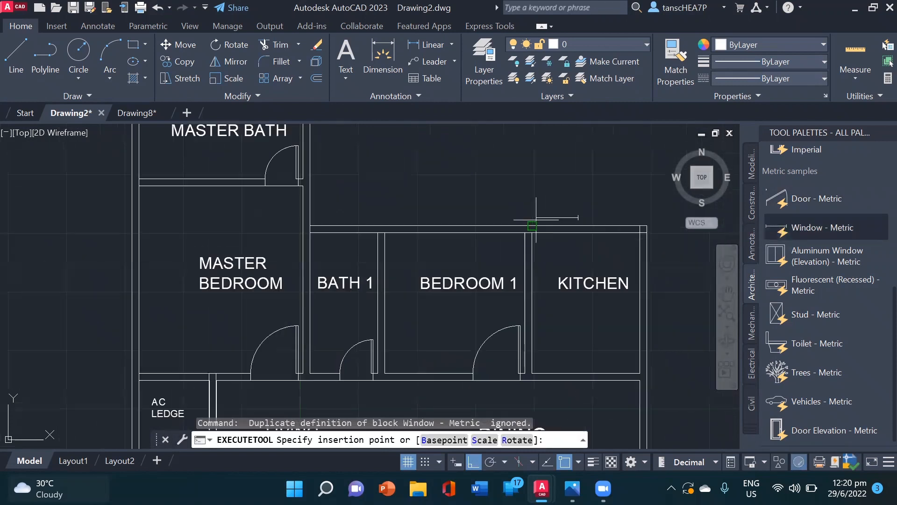
left_click(598, 236)
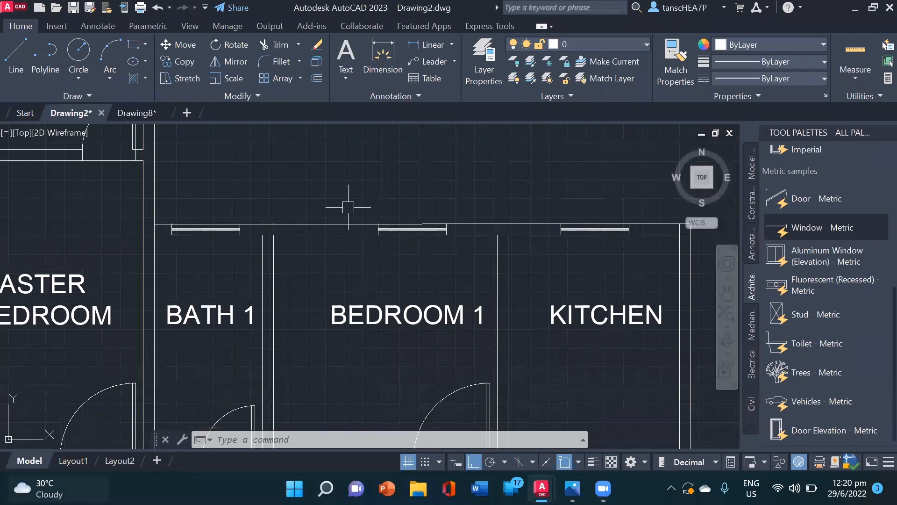
Examine the placed windows and doors along the walls of the whole floor plan
middle_click_drag(566, 290, 550, 157)
middle_click_drag(538, 249, 539, 264)
scroll(540, 263, "down", 2)
middle_click_drag(431, 278, 507, 215)
middle_click_drag(339, 210, 329, 296)
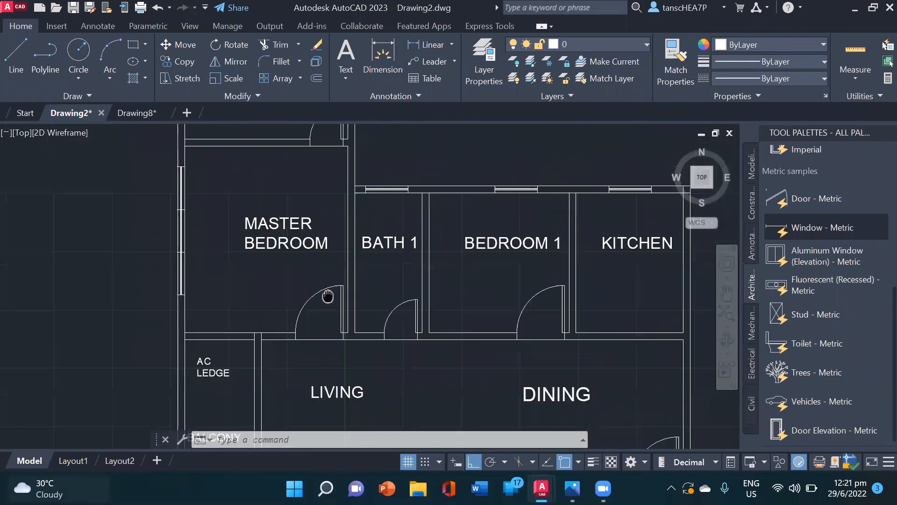
scroll(304, 263, "down", 2)
mouse_move(410, 282)
middle_mouse_down()
mouse_move(414, 295)
mouse_move(421, 284)
middle_mouse_up()
middle_click_drag(473, 294, 488, 296)
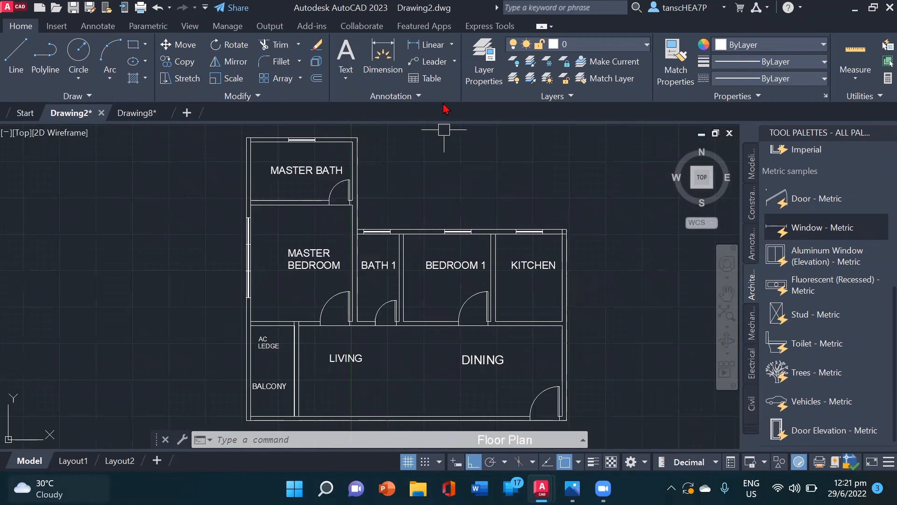
Add a vertical linear dimension to the full left exterior wall line, placed just outside MASTER BATH and MASTER BEDROOM
left_click(427, 47)
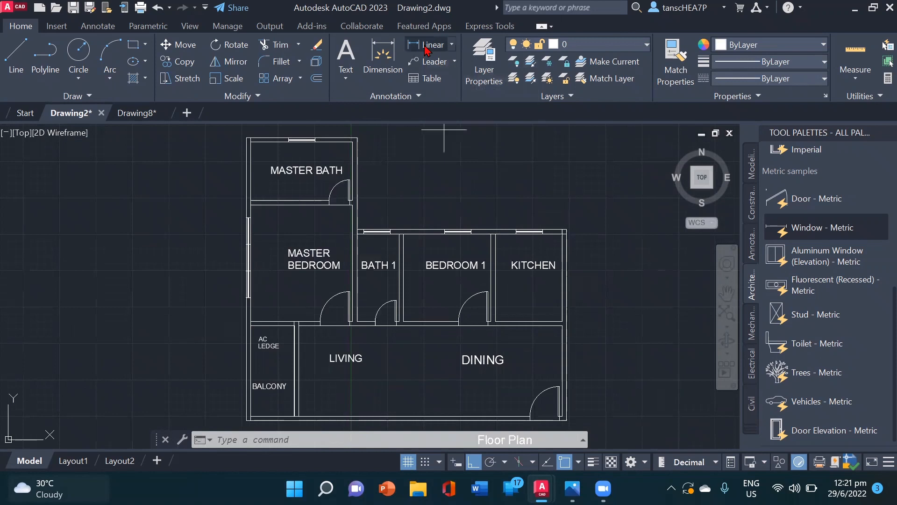
key("Return")
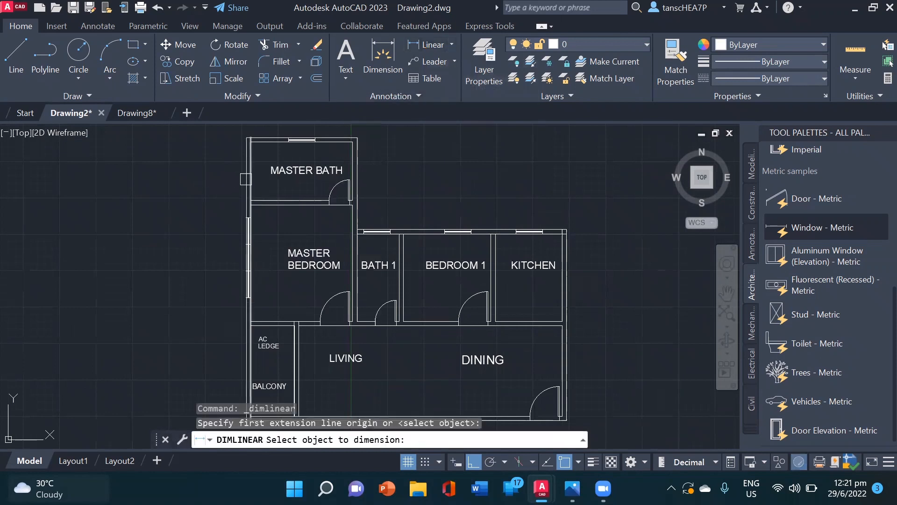
left_click(247, 179)
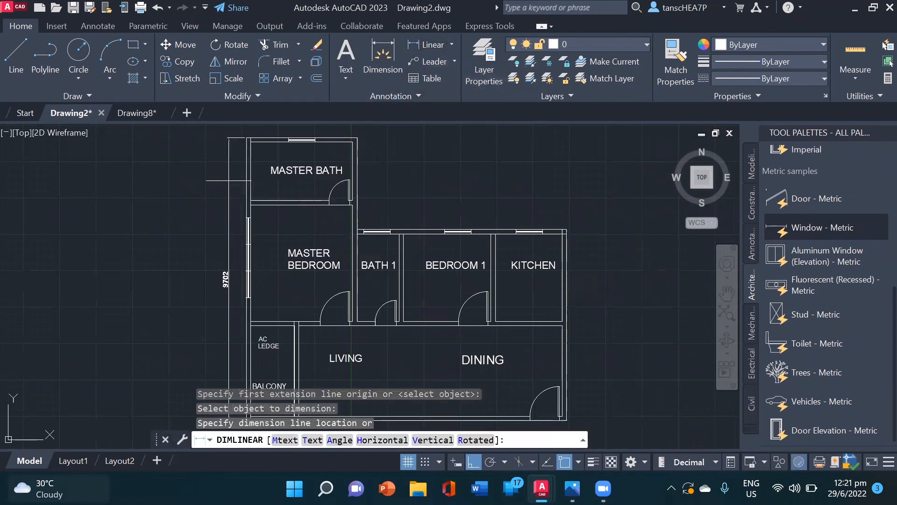
left_click(226, 180)
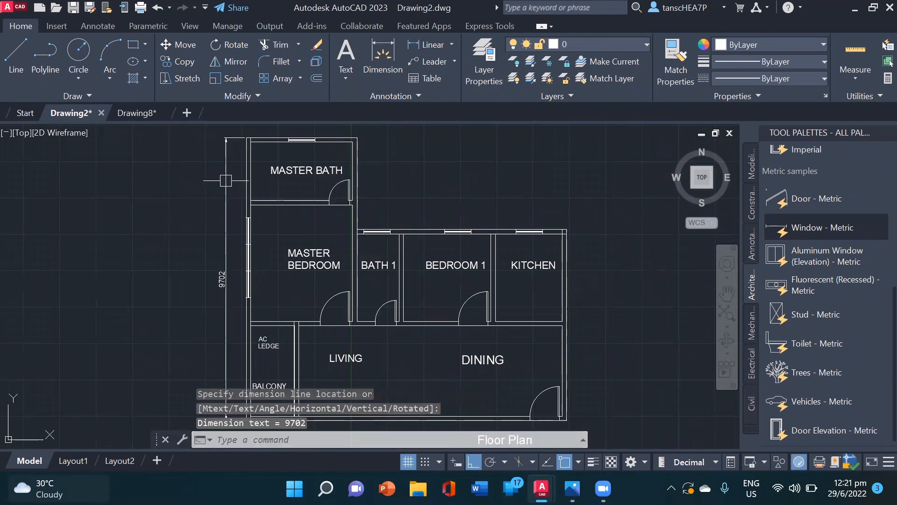
Add a horizontal linear dimension to the full lower exterior wall line, placed below the LIVING and DINING area
scroll(290, 210, "down", 2)
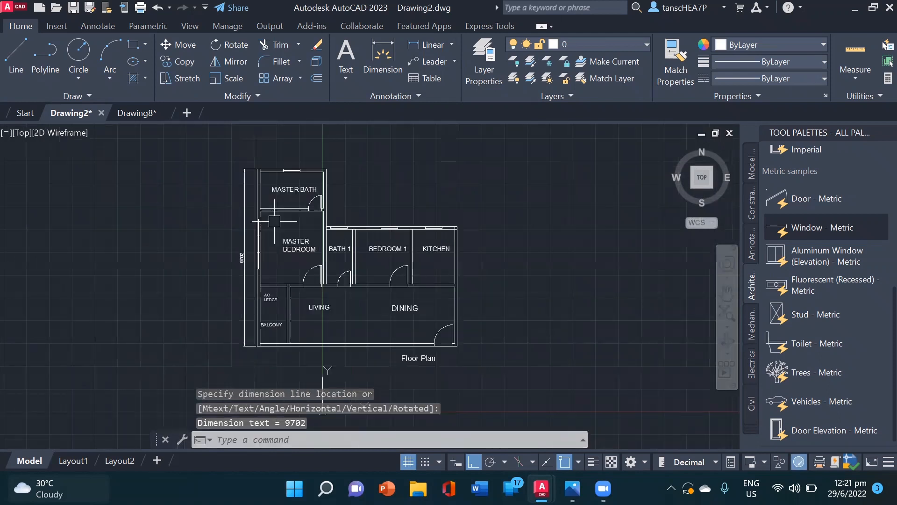
left_click(426, 47)
key("Return")
scroll(359, 343, "up", 2)
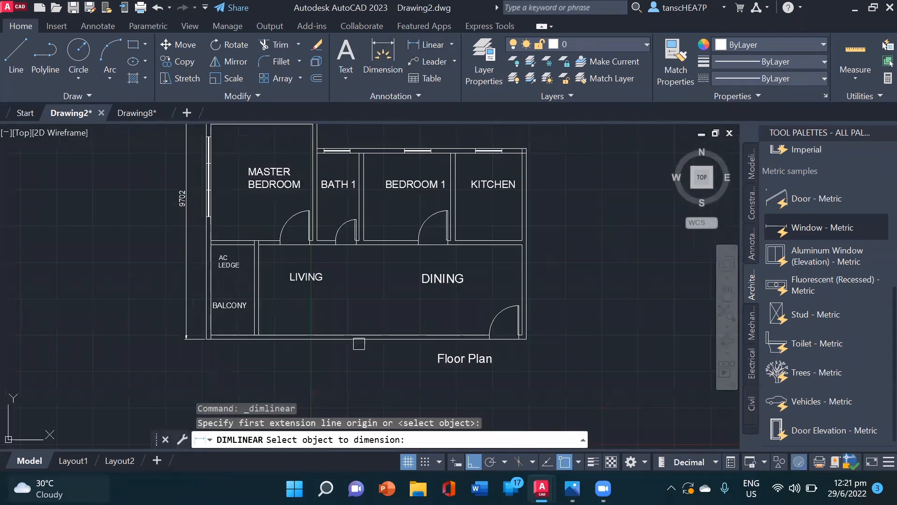
left_click(359, 344)
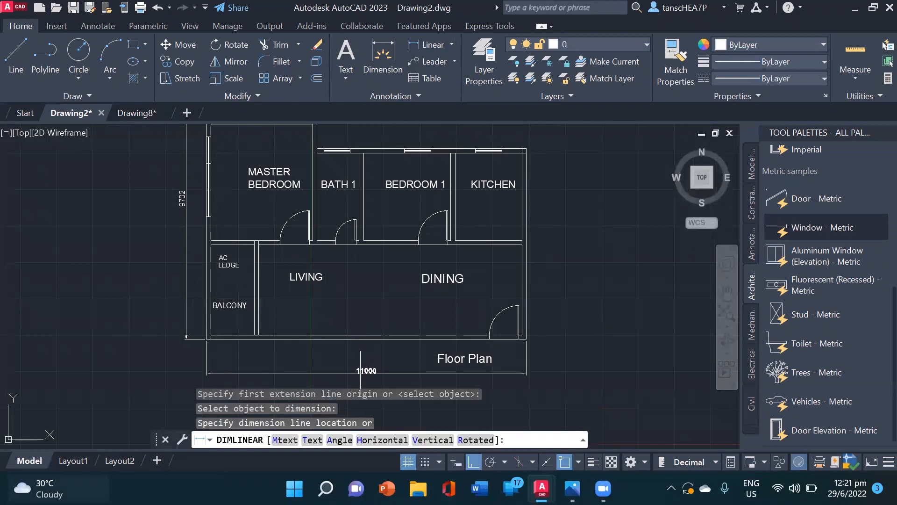
left_click(360, 374)
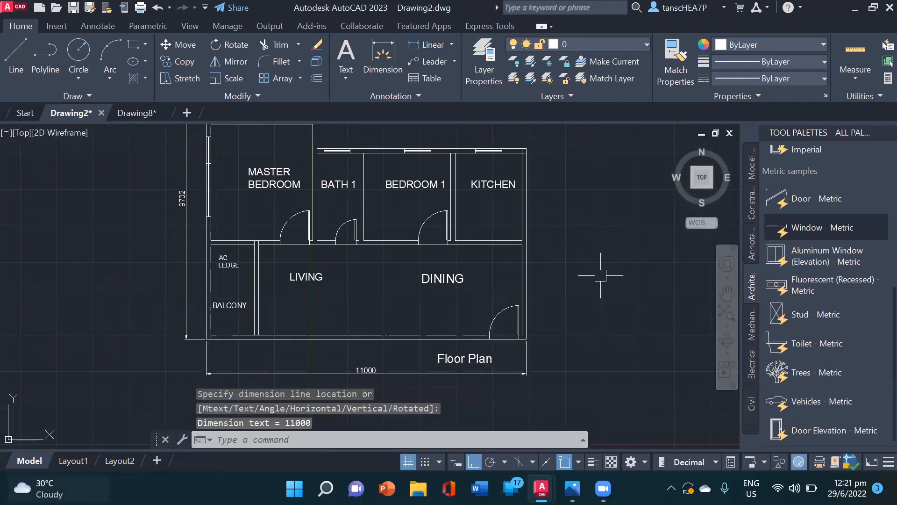
middle_click_drag(600, 275, 553, 307)
scroll(596, 305, "down", 2)
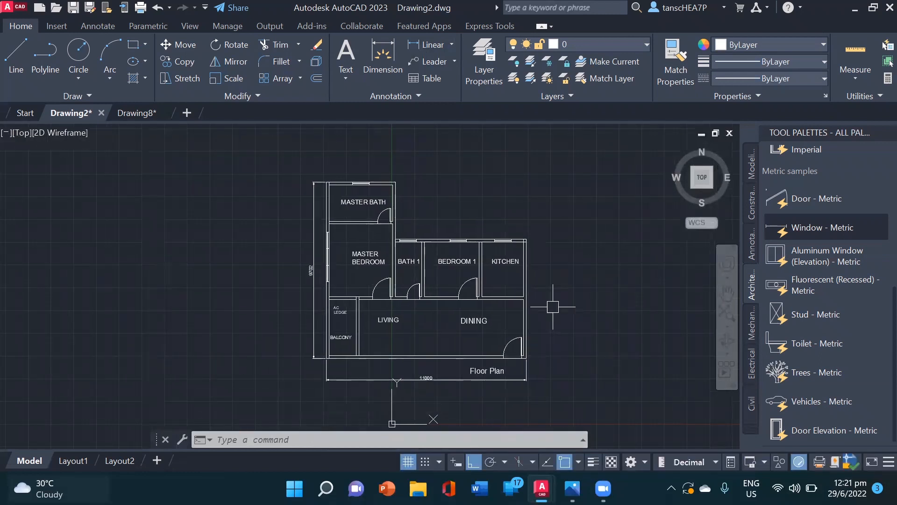